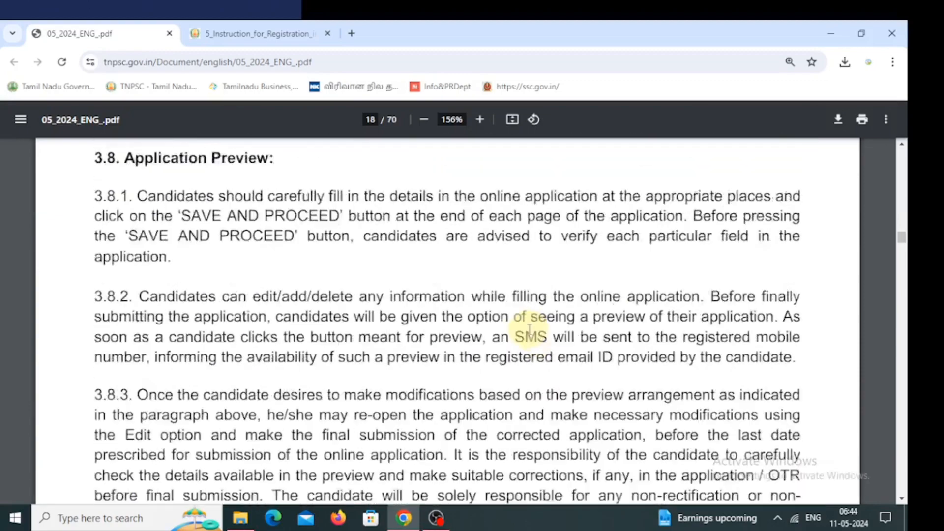
Examine the One Time Registration, OTR Edit and photograph requirements in the TNPSC notification 05_2024_ENG_.pdf.
{"action": "scroll", "coordinate": [526, 333], "scroll_direction": "up", "scroll_amount": 20}
{"action": "scroll", "coordinate": [549, 321], "scroll_direction": "up", "scroll_amount": 10}
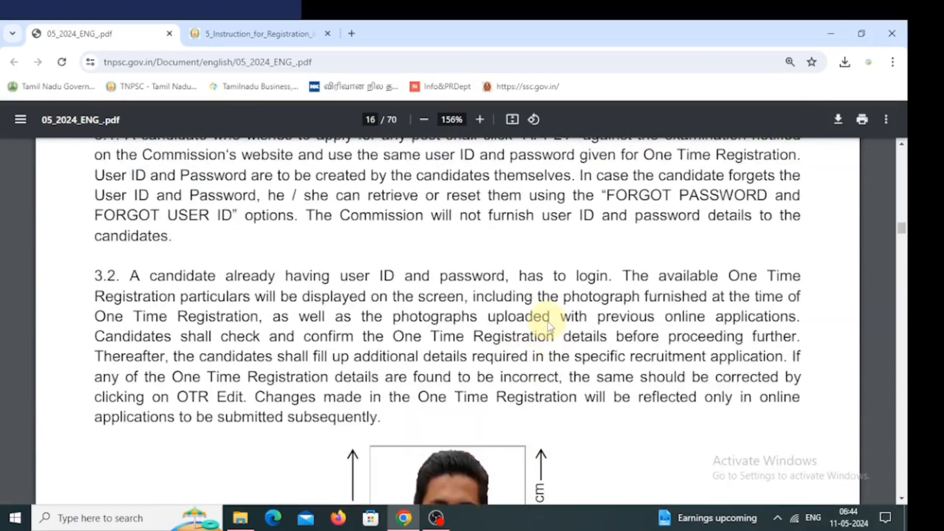
{"action": "scroll", "coordinate": [548, 322], "scroll_direction": "down", "scroll_amount": 4}
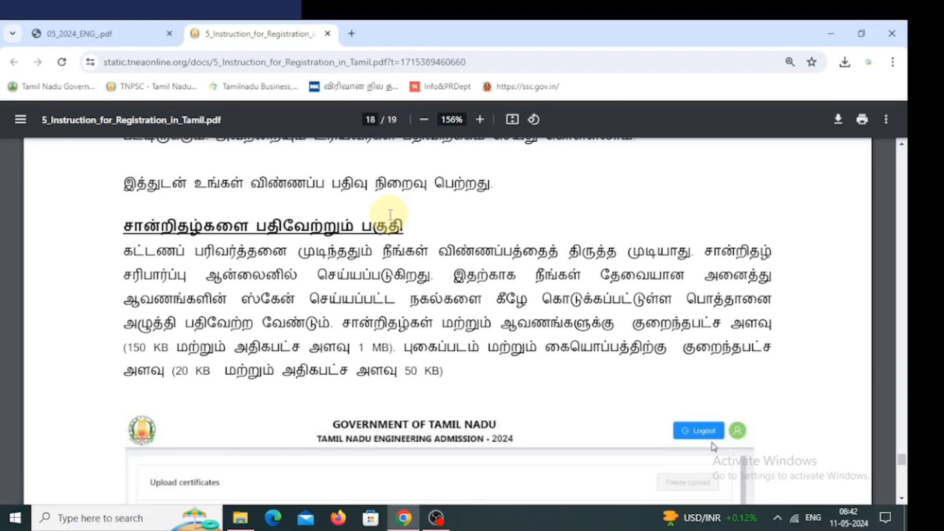
{"action": "key", "text": "ctrl+Tab"}
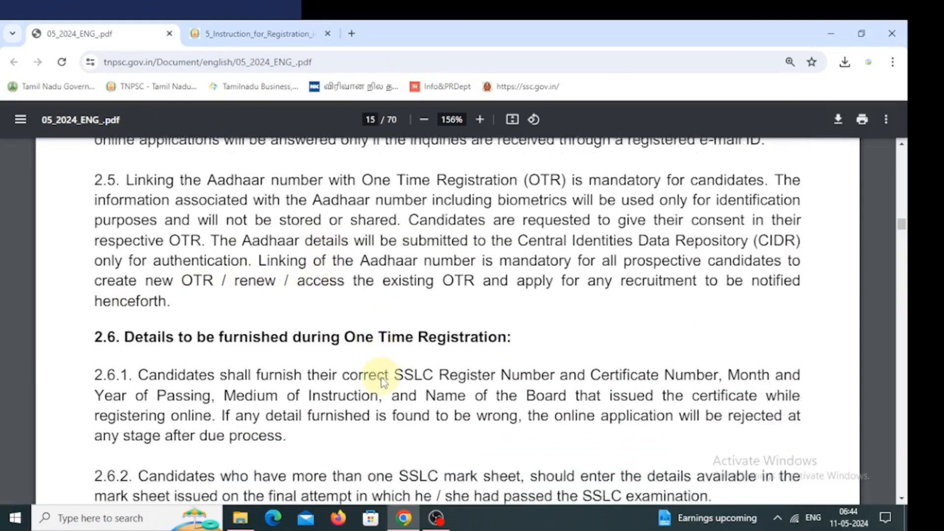
{"action": "scroll", "coordinate": [381, 376], "scroll_direction": "down", "scroll_amount": 10}
{"action": "scroll", "coordinate": [382, 383], "scroll_direction": "down", "scroll_amount": 9}
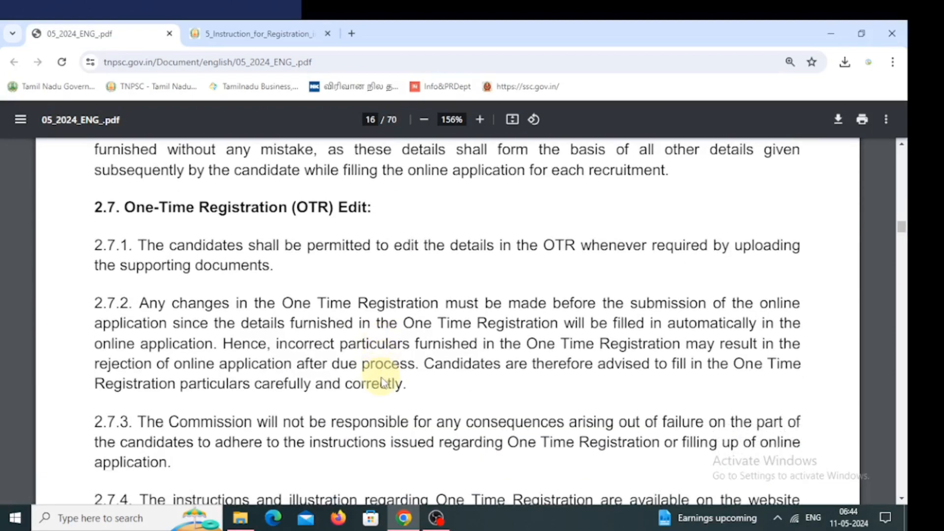
{"action": "scroll", "coordinate": [399, 381], "scroll_direction": "down", "scroll_amount": 9}
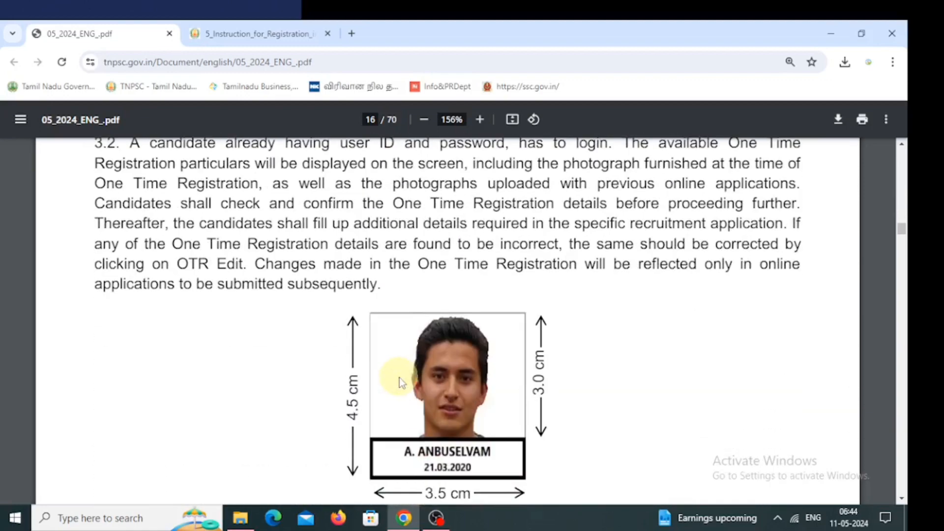
{"action": "scroll", "coordinate": [399, 382], "scroll_direction": "up", "scroll_amount": 3}
{"action": "scroll", "coordinate": [400, 383], "scroll_direction": "up", "scroll_amount": 1}
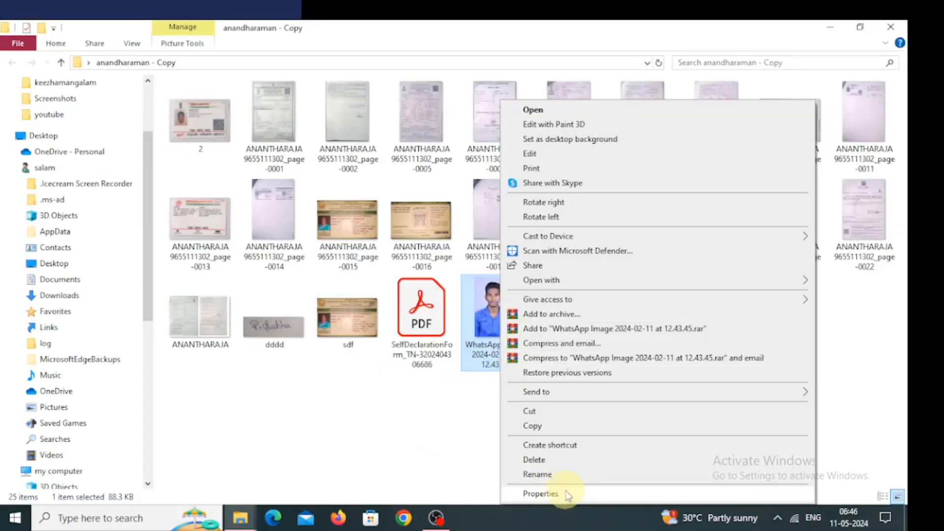
Check the file size of the photo WhatsApp Image 2024-02-11 at 12.43.45 in its properties.
{"action": "left_click", "coordinate": [563, 491]}
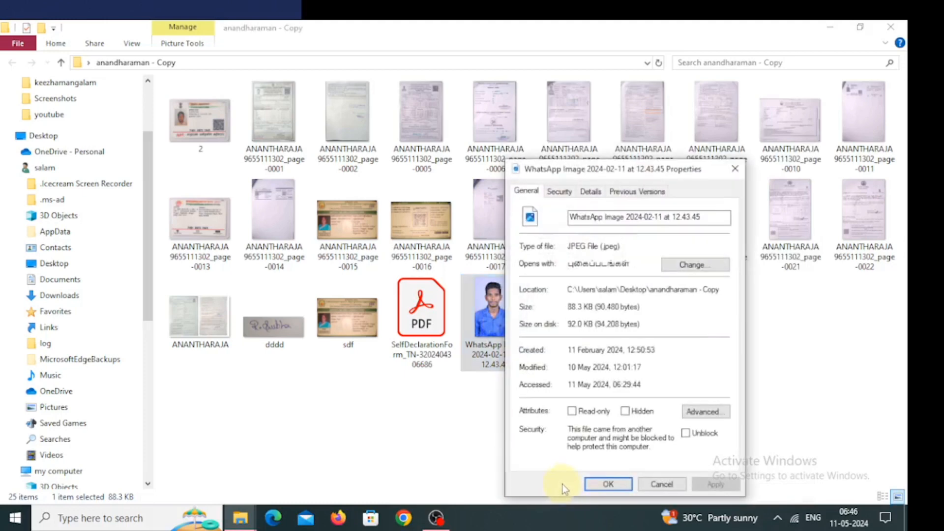
{"action": "double_click", "coordinate": [571, 307]}
{"action": "left_click", "coordinate": [572, 307]}
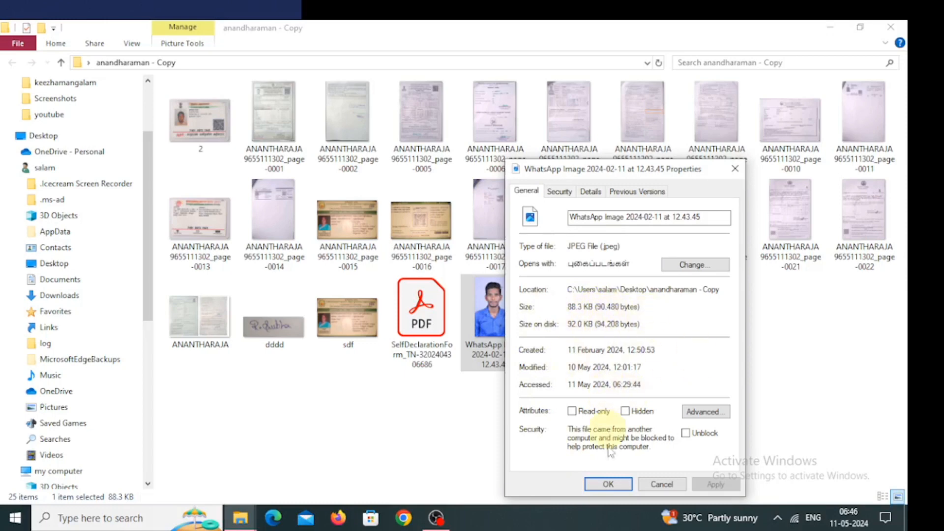
{"action": "left_click", "coordinate": [607, 484]}
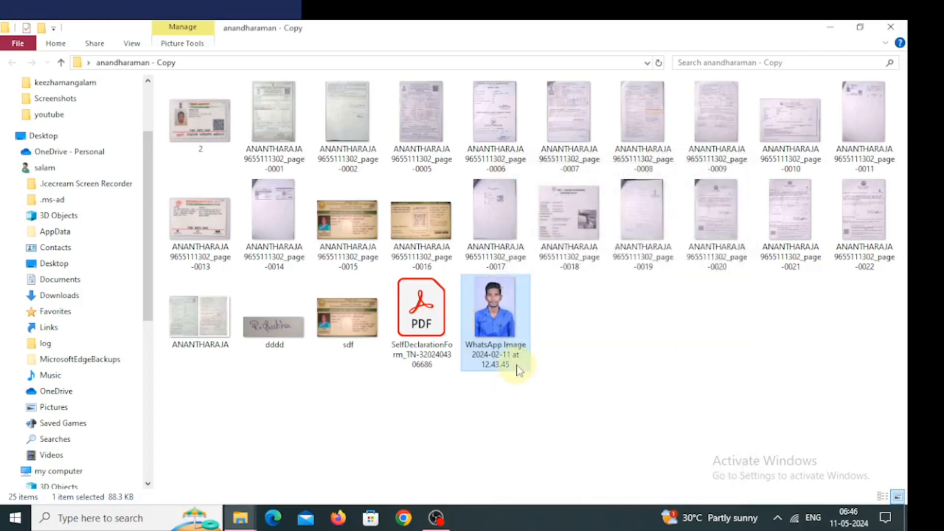
Open the WhatsApp Image photo for editing in Paint and scale it to 80 percent with the aspect ratio maintained.
{"action": "right_click", "coordinate": [494, 303]}
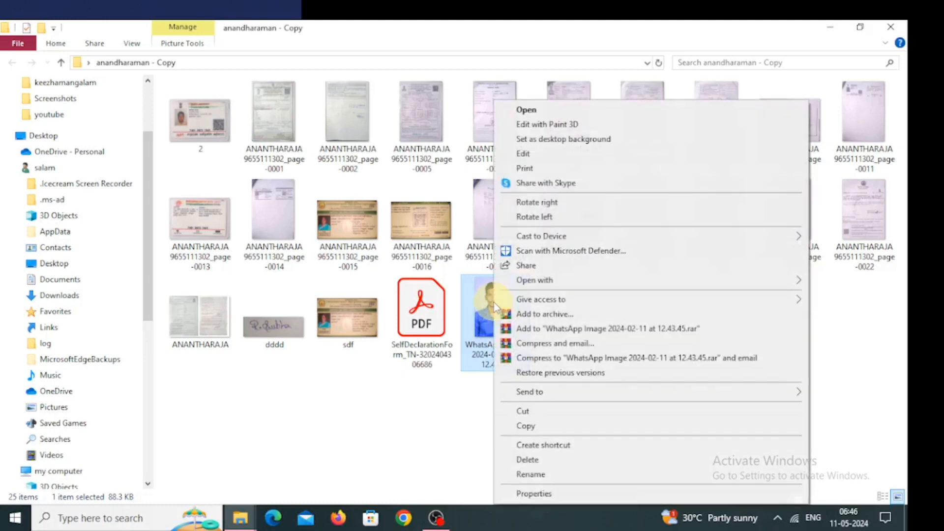
{"action": "left_click", "coordinate": [542, 150]}
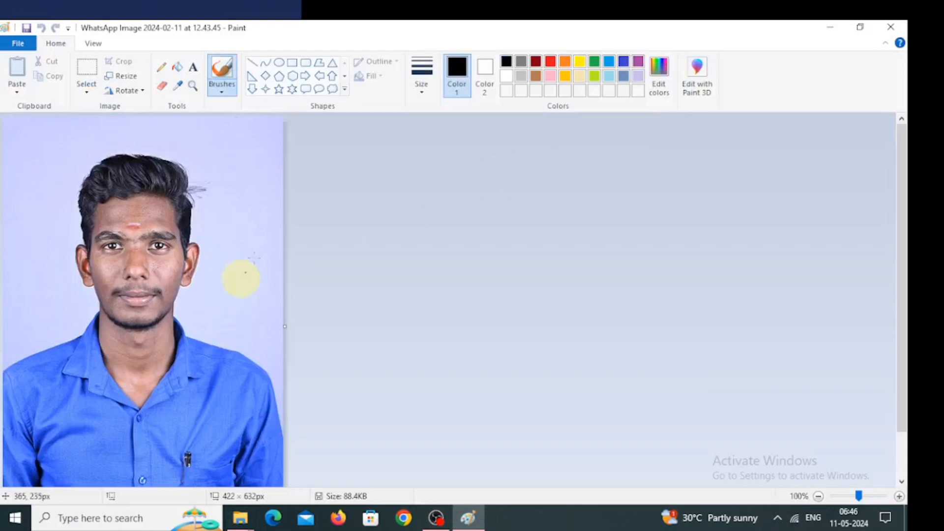
{"action": "left_click", "coordinate": [126, 77]}
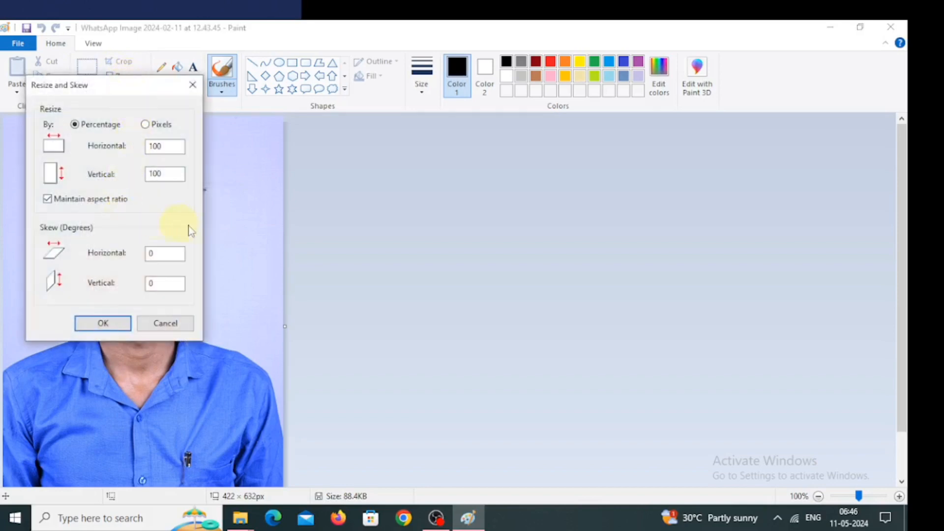
{"action": "left_click", "coordinate": [146, 126]}
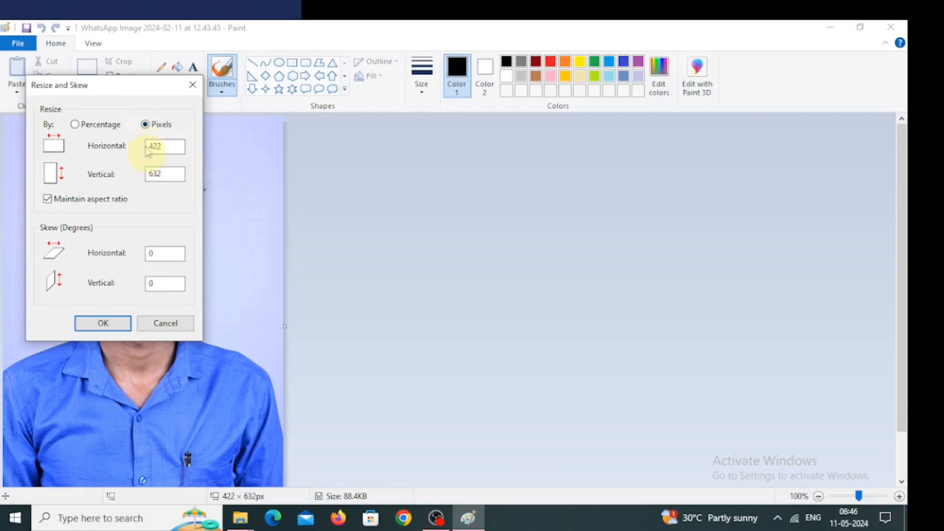
{"action": "left_click", "coordinate": [77, 123]}
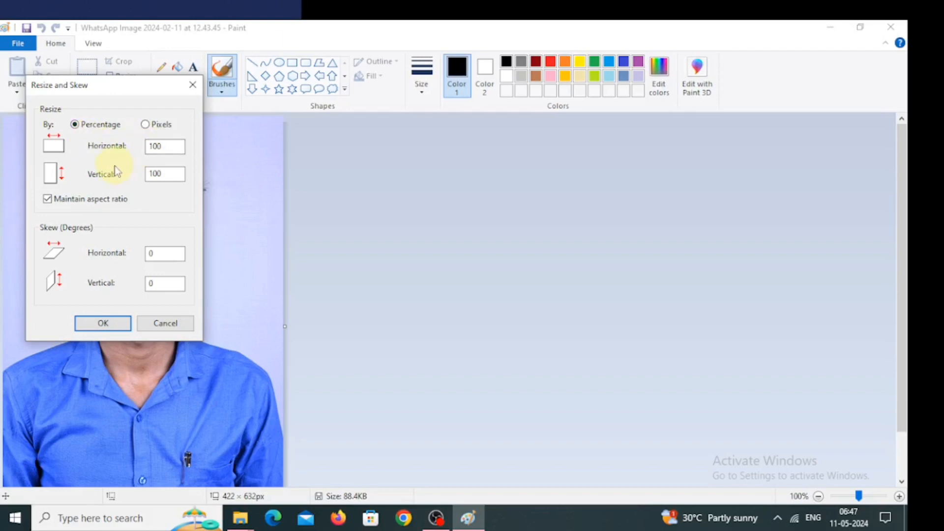
{"action": "double_click", "coordinate": [158, 146]}
{"action": "type", "text": "80"}
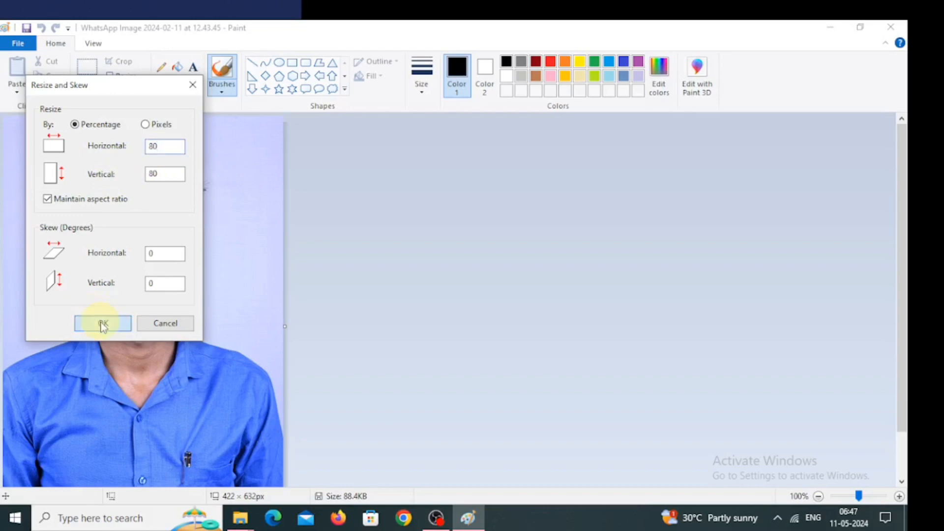
{"action": "left_click", "coordinate": [102, 322]}
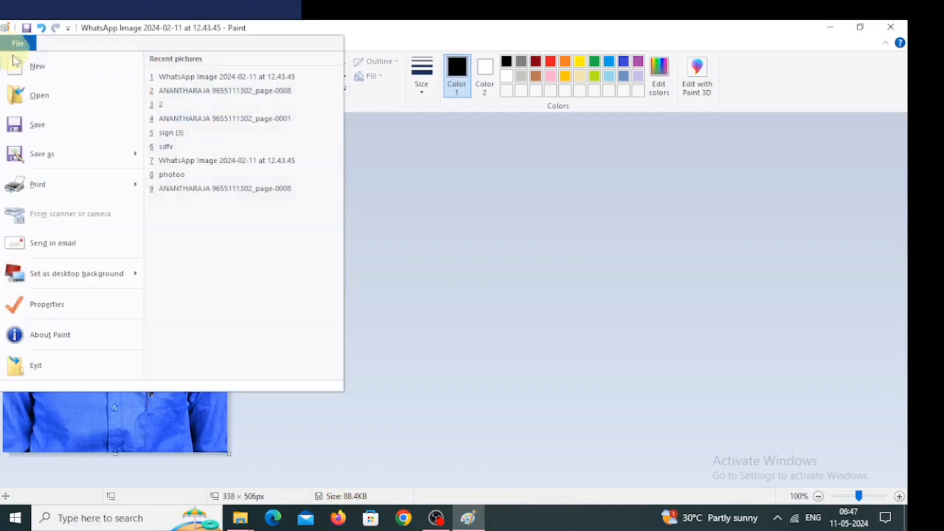
Save the scaled photo and reduce it further by percentage to 288 × 431 pixels.
{"action": "left_click", "coordinate": [18, 43]}
{"action": "left_click", "coordinate": [40, 129]}
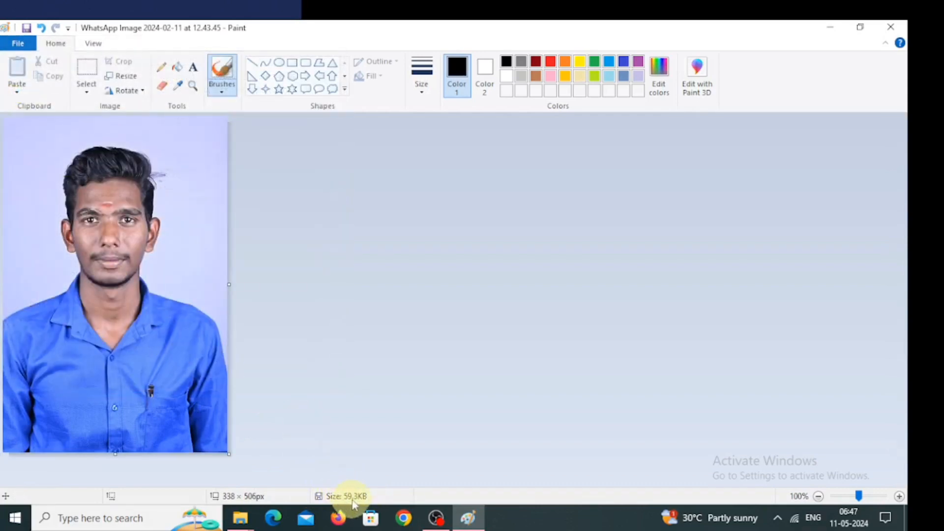
{"action": "left_click", "coordinate": [122, 76]}
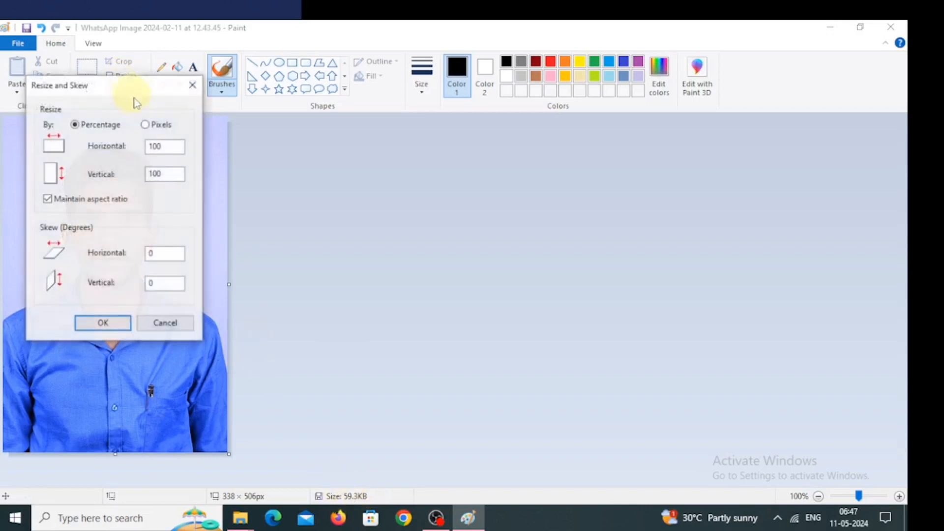
{"action": "double_click", "coordinate": [165, 146]}
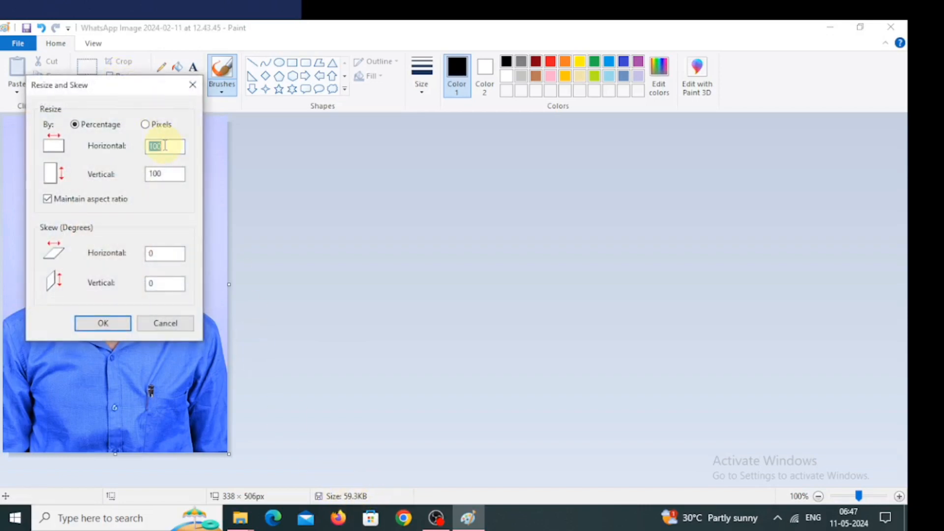
{"action": "type", "text": "7"}
{"action": "left_click", "coordinate": [103, 323]}
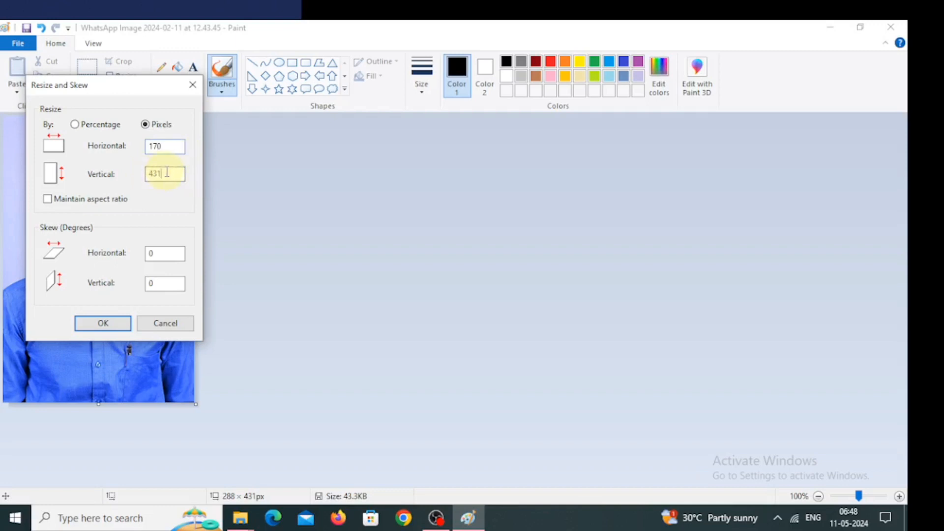
Resize the photo to 170 pixels horizontally and 150 pixels vertically without maintaining the aspect ratio.
{"action": "double_click", "coordinate": [168, 173]}
{"action": "type", "text": "150"}
{"action": "left_click", "coordinate": [102, 322]}
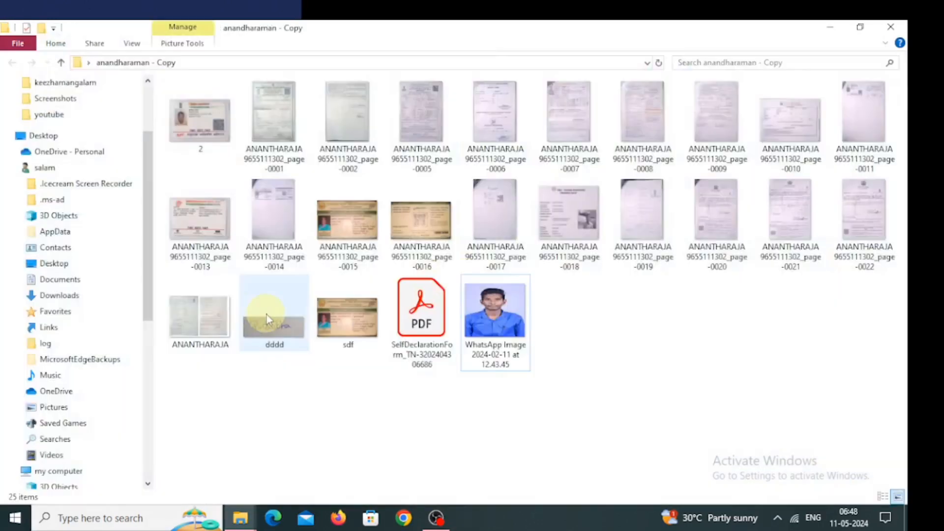
Open the signature image dddd for editing in Paint and crop it closely around the signature to about 433 × 127 pixels.
{"action": "right_click", "coordinate": [273, 310]}
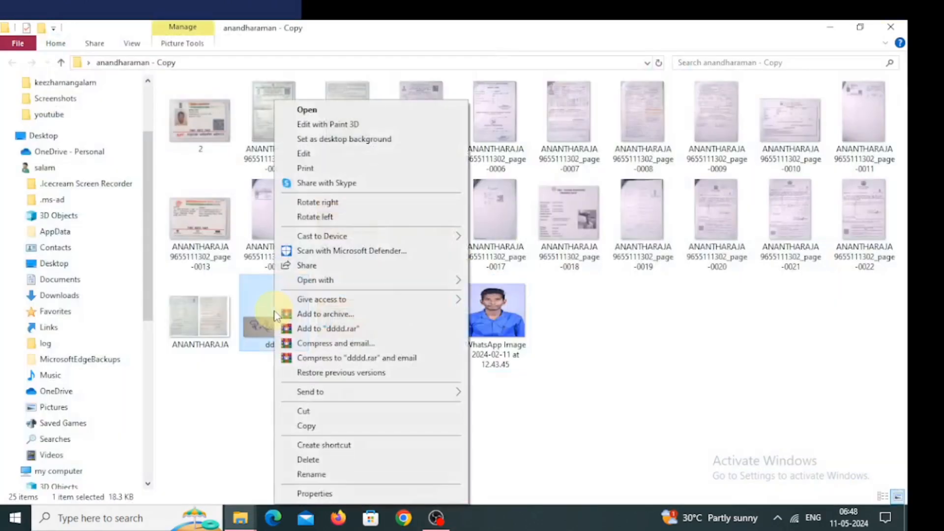
{"action": "left_click", "coordinate": [317, 155]}
{"action": "scroll", "coordinate": [145, 170], "scroll_direction": "up", "scroll_amount": 1}
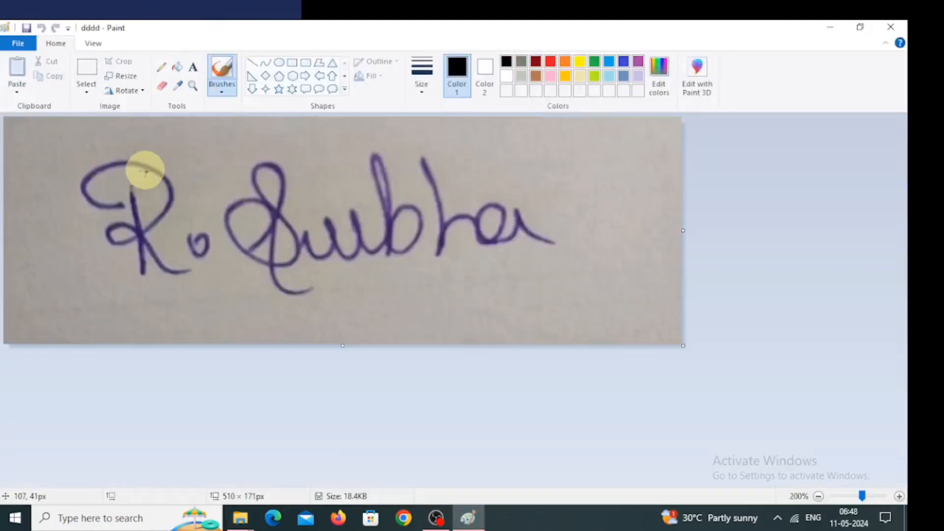
{"action": "left_click", "coordinate": [84, 74]}
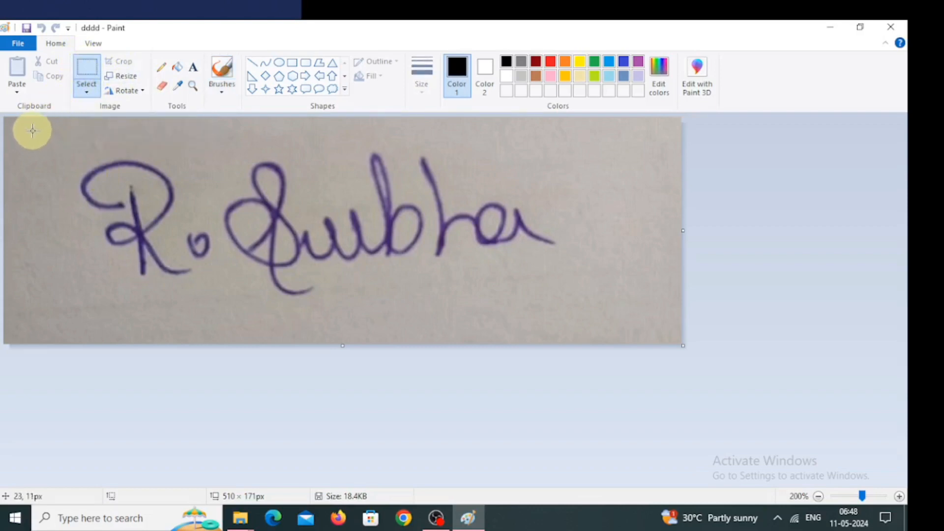
{"action": "mouse_move", "coordinate": [35, 132]}
{"action": "left_mouse_down"}
{"action": "mouse_move", "coordinate": [41, 163]}
{"action": "mouse_move", "coordinate": [97, 227]}
{"action": "mouse_move", "coordinate": [256, 280]}
{"action": "mouse_move", "coordinate": [607, 296]}
{"action": "left_mouse_up"}
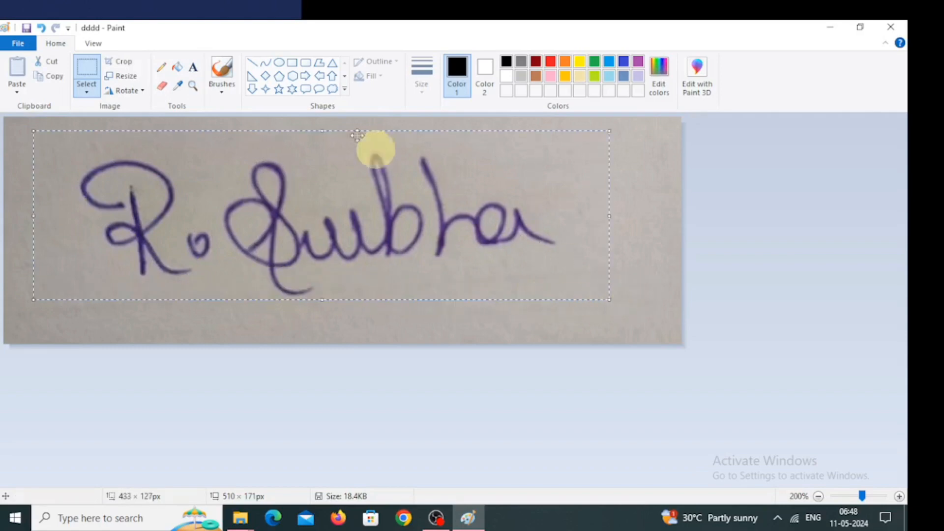
{"action": "left_click", "coordinate": [123, 63]}
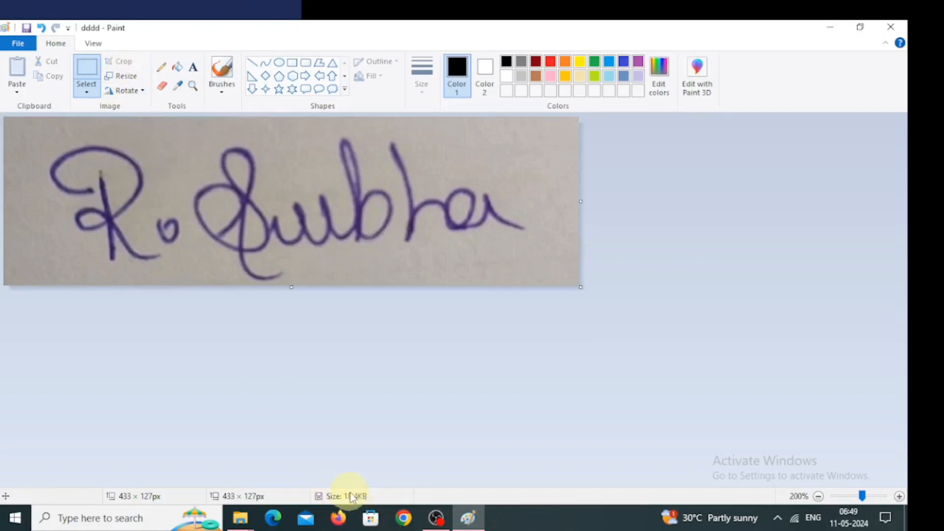
Save the cropped signature image and close Paint.
{"action": "left_click", "coordinate": [11, 44]}
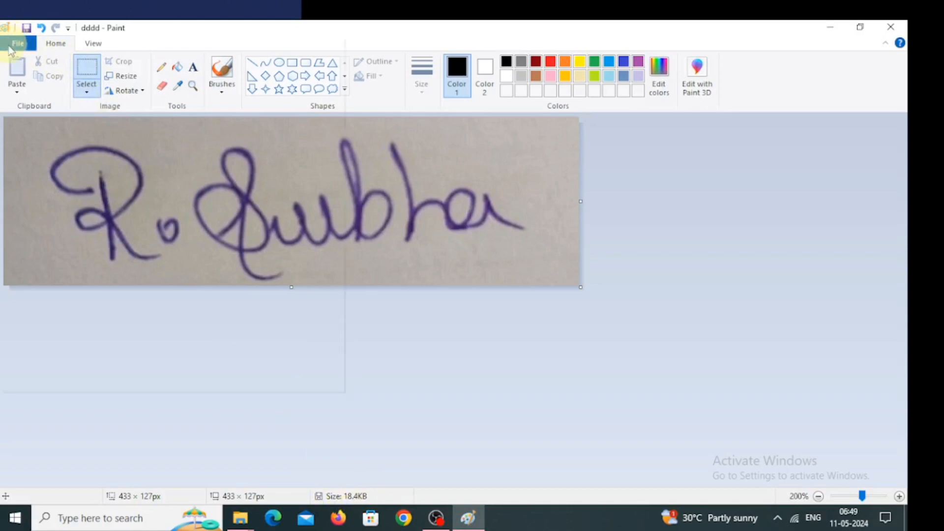
{"action": "left_click", "coordinate": [39, 128]}
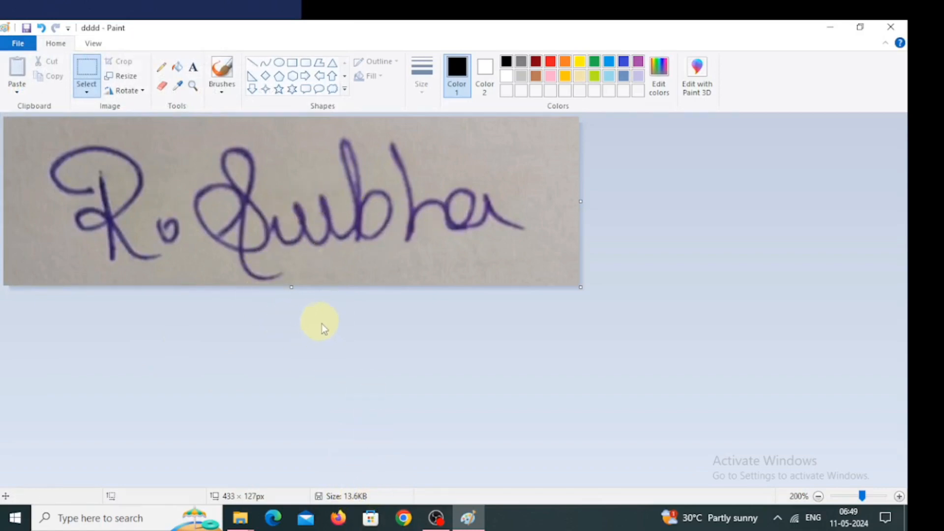
{"action": "left_click", "coordinate": [890, 27]}
Switch to Chrome and open the 11zon Image Compressor page from the image compressor search results.
{"action": "key", "text": "alt+Tab"}
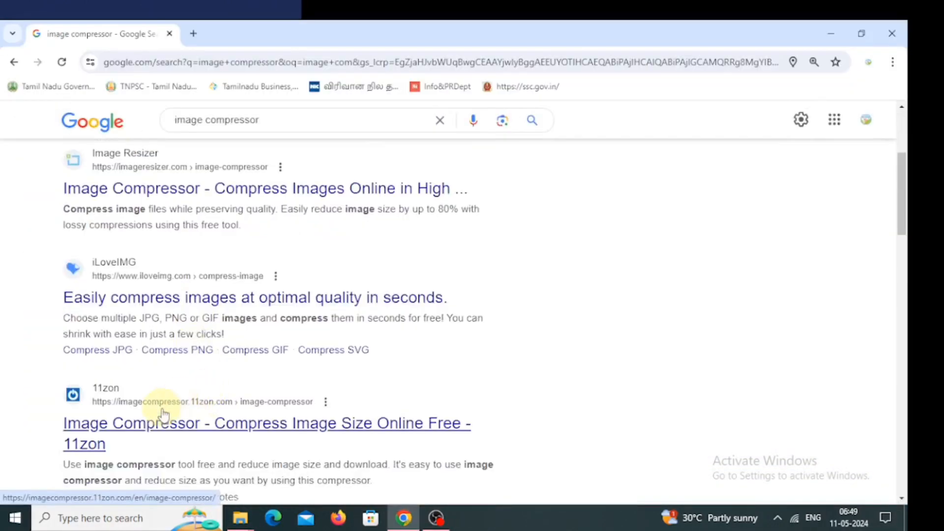
{"action": "scroll", "coordinate": [164, 415], "scroll_direction": "down", "scroll_amount": 1}
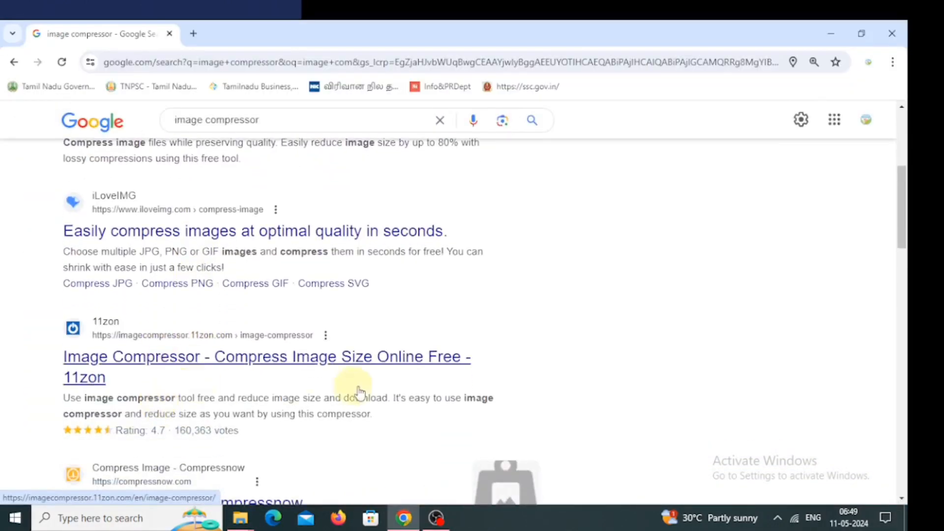
{"action": "left_click", "coordinate": [178, 362]}
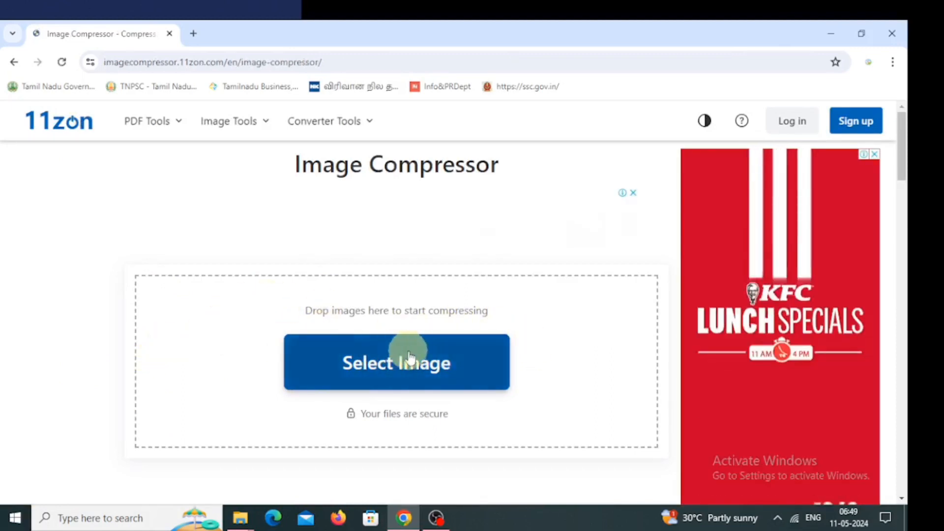
Upload the image 2 (22) from the Downloads folder and compress it at a compression level of 75 percent.
{"action": "left_click", "coordinate": [380, 370]}
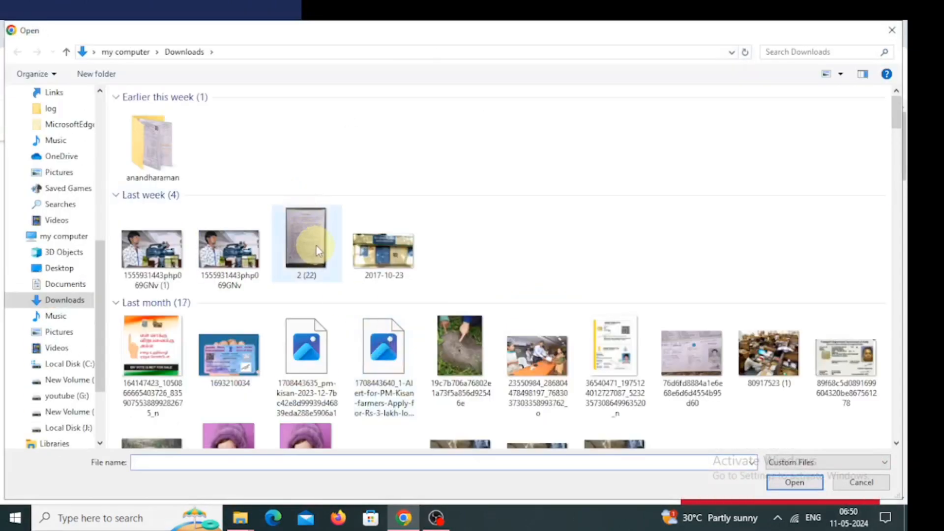
{"action": "double_click", "coordinate": [311, 254]}
{"action": "scroll", "coordinate": [284, 336], "scroll_direction": "down", "scroll_amount": 3}
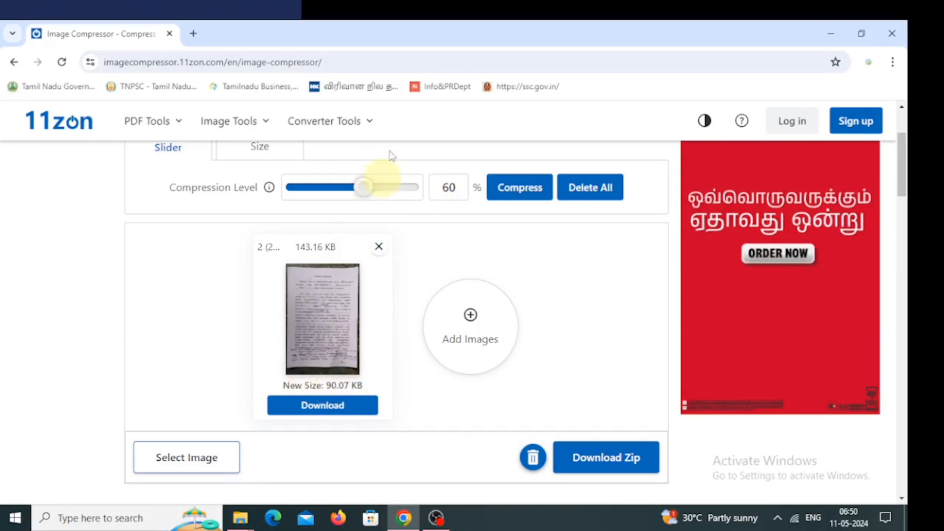
{"action": "left_click", "coordinate": [384, 190]}
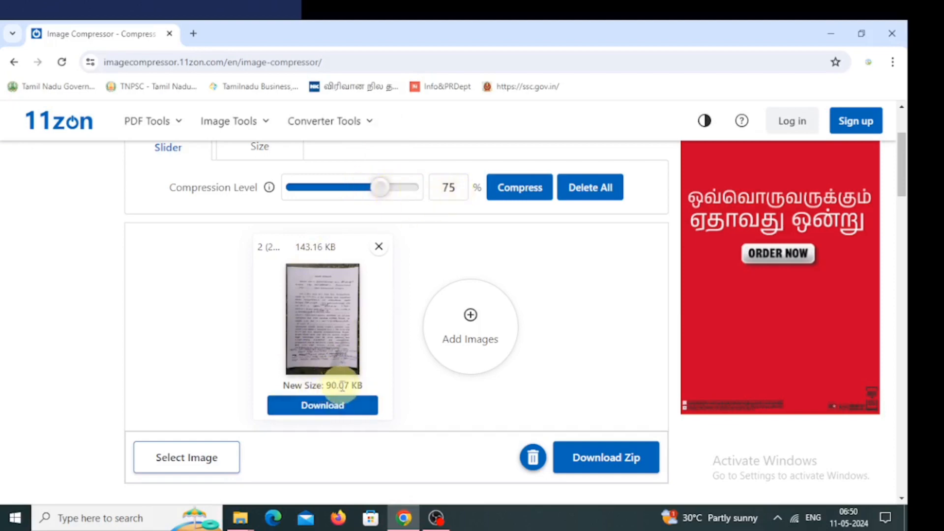
{"action": "left_click", "coordinate": [521, 192]}
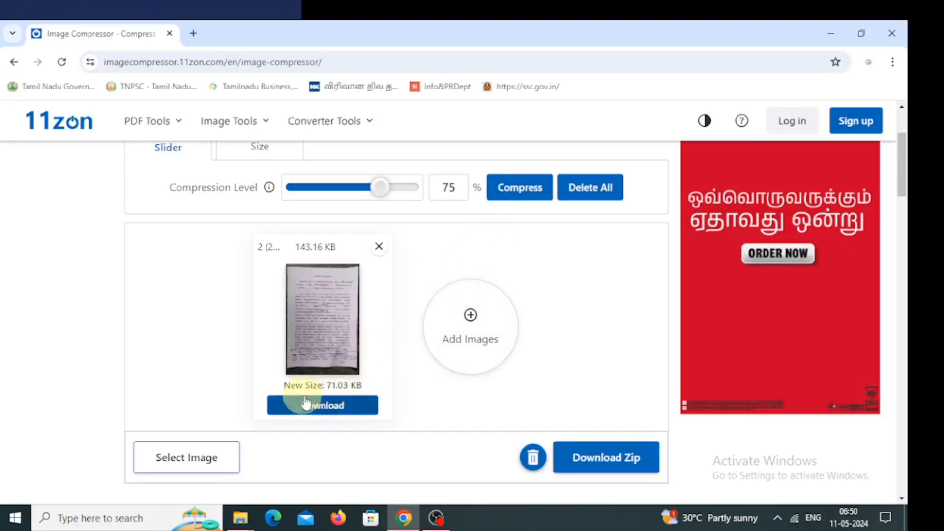
Raise the compression level to 91 percent and compress the image 2 (22) again.
{"action": "left_click", "coordinate": [400, 188]}
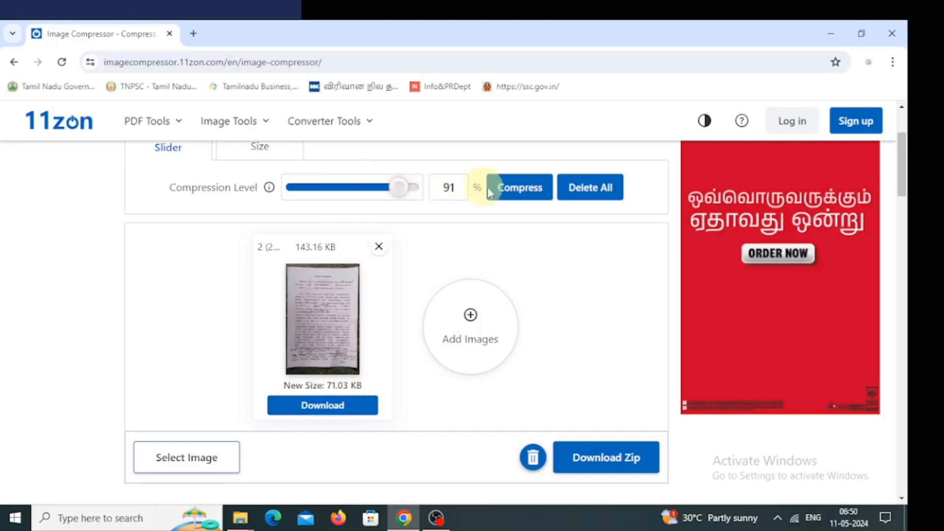
{"action": "left_click", "coordinate": [513, 188]}
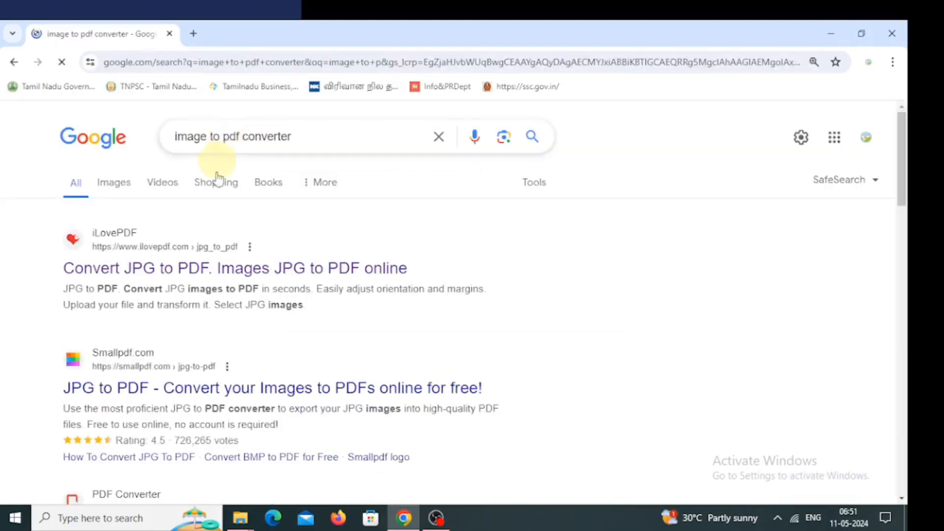
Open the iLovePDF JPG to PDF converter from the image to pdf converter search results and upload the image 2 (22).
{"action": "left_click", "coordinate": [153, 270]}
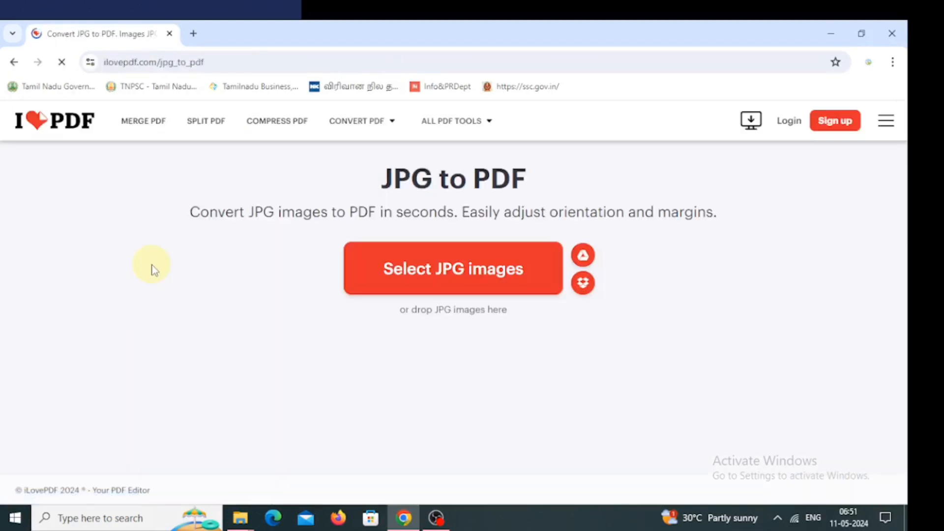
{"action": "left_click", "coordinate": [444, 271]}
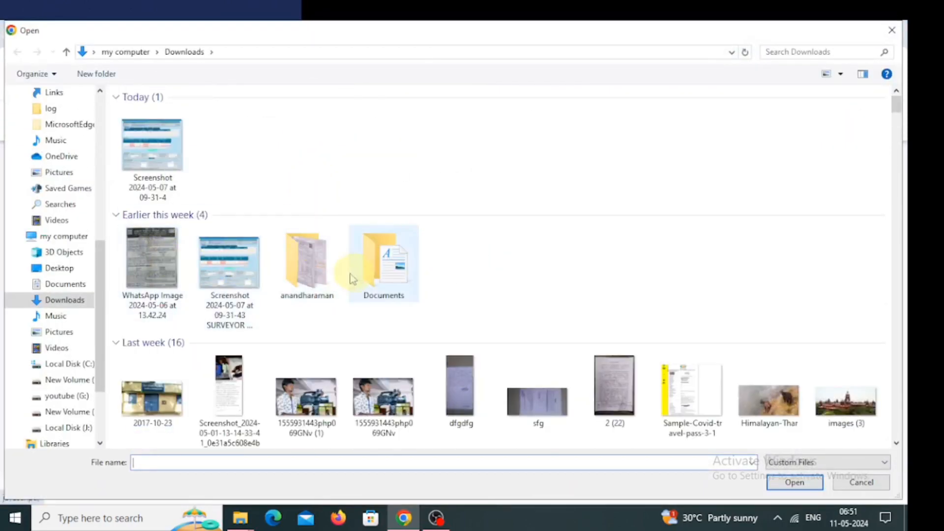
{"action": "key", "text": "Escape"}
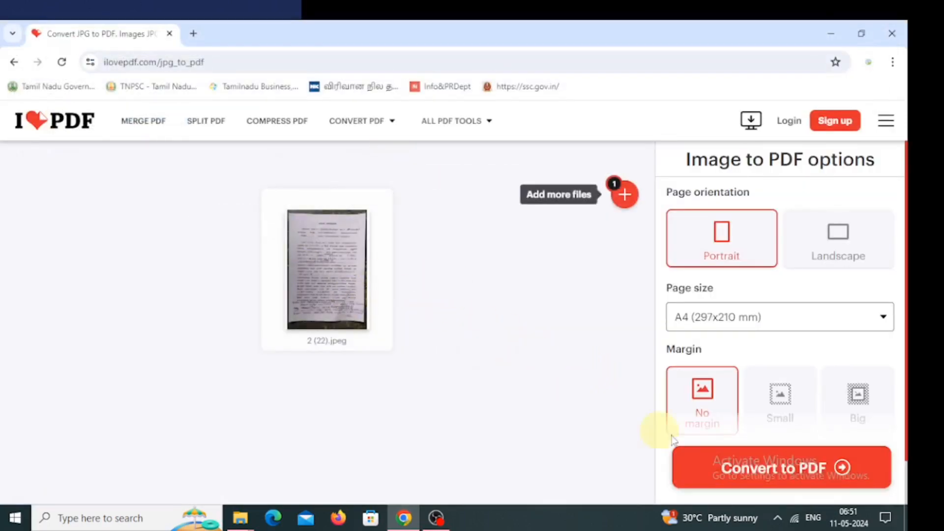
Convert the uploaded image to a portrait A4 PDF with no margin and download the result.
{"action": "mouse_move", "coordinate": [625, 195]}
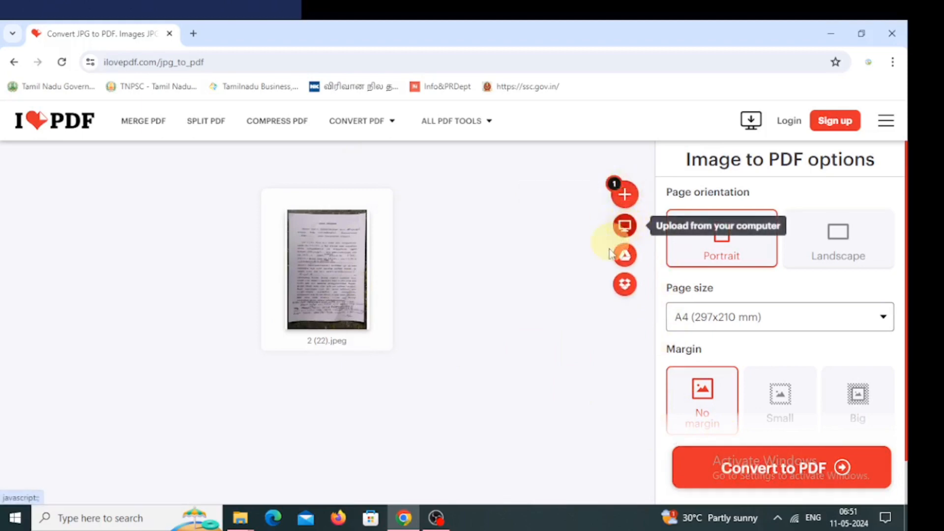
{"action": "left_click", "coordinate": [777, 465]}
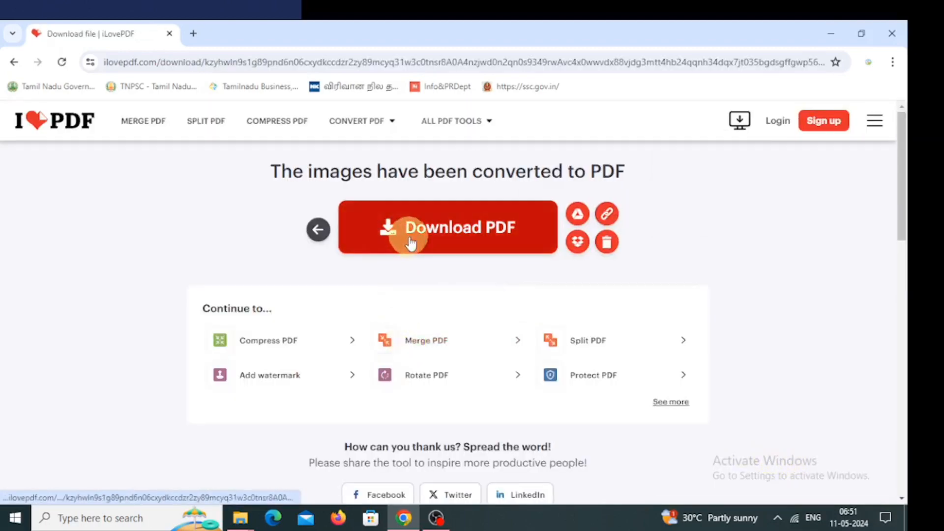
{"action": "left_click", "coordinate": [438, 236]}
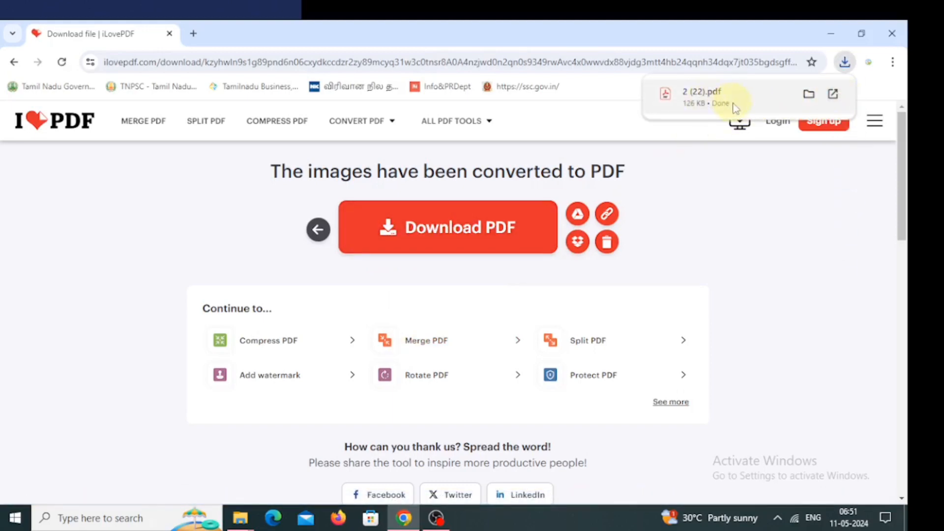
Open the downloaded 2 (22).pdf in Chrome and Adobe Acrobat to check the converted page.
{"action": "left_click", "coordinate": [701, 97]}
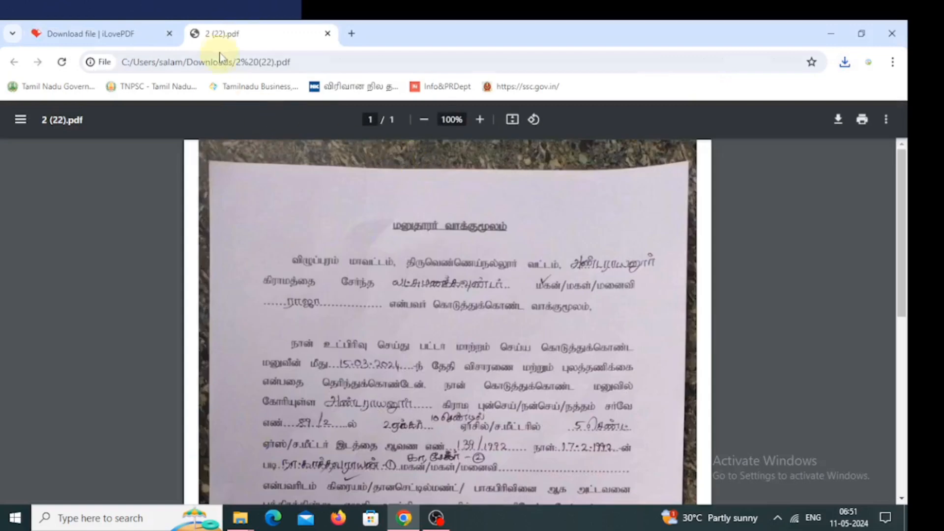
{"action": "left_click", "coordinate": [141, 22]}
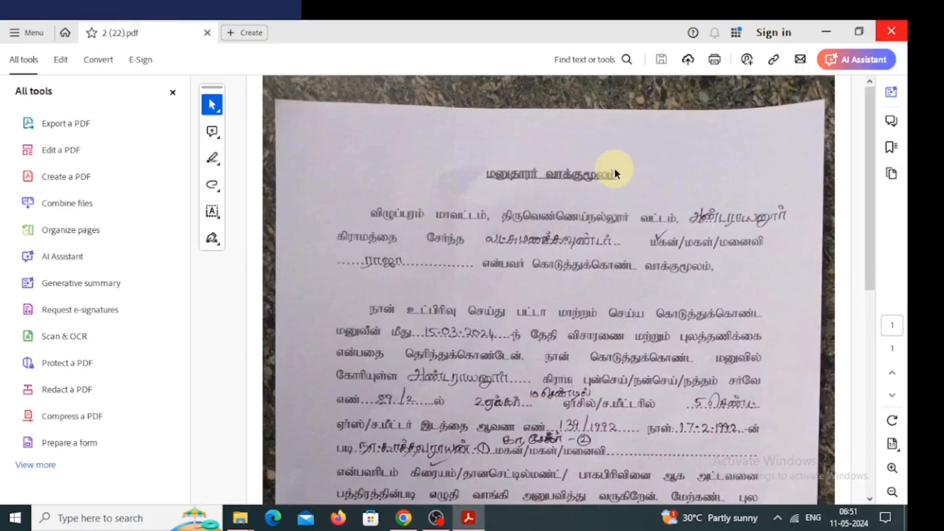
{"action": "left_click", "coordinate": [403, 516]}
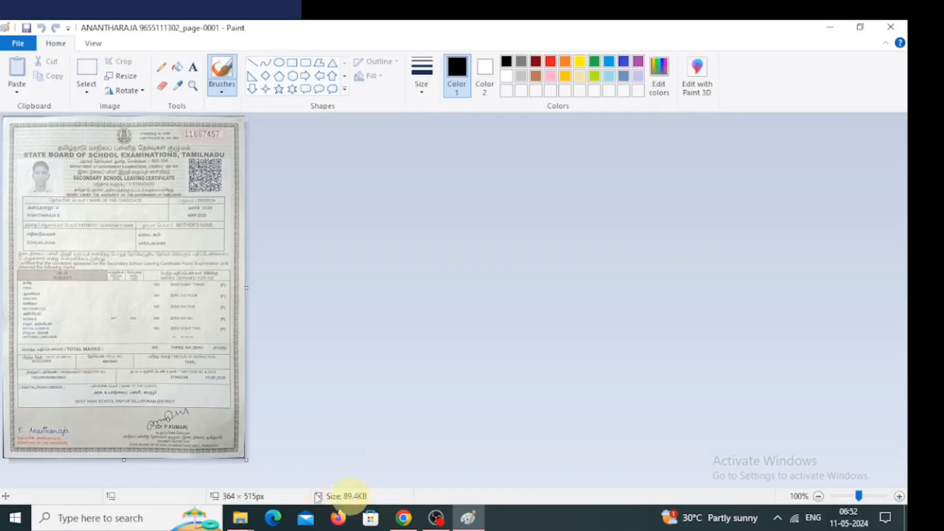
Resize the school certificate image to 90 percent in Paint with its aspect ratio maintained, save it and close Paint.
{"action": "left_click", "coordinate": [123, 76]}
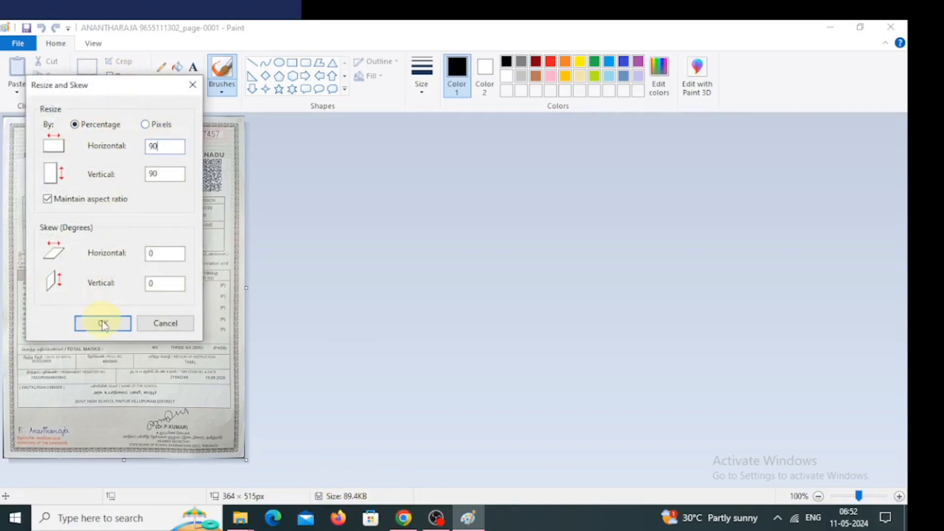
{"action": "left_click", "coordinate": [103, 323]}
{"action": "left_click", "coordinate": [17, 43]}
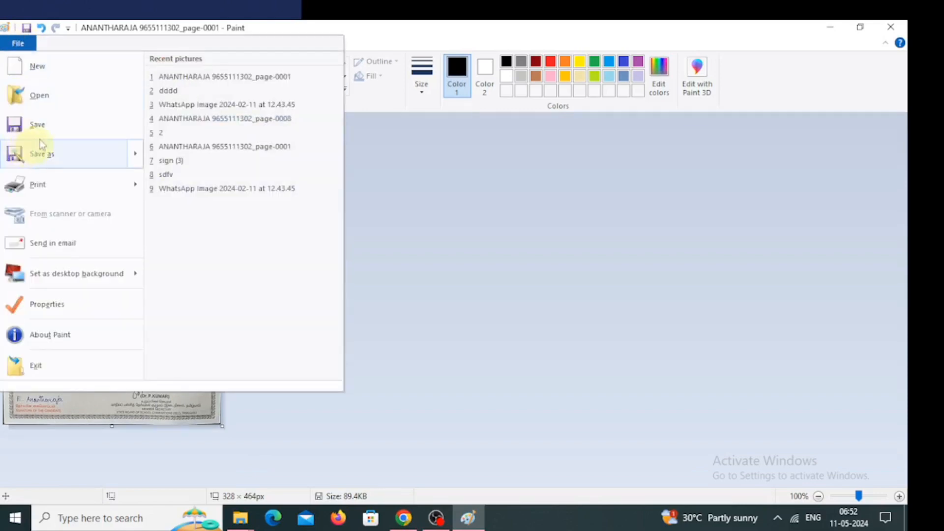
{"action": "left_click", "coordinate": [40, 126]}
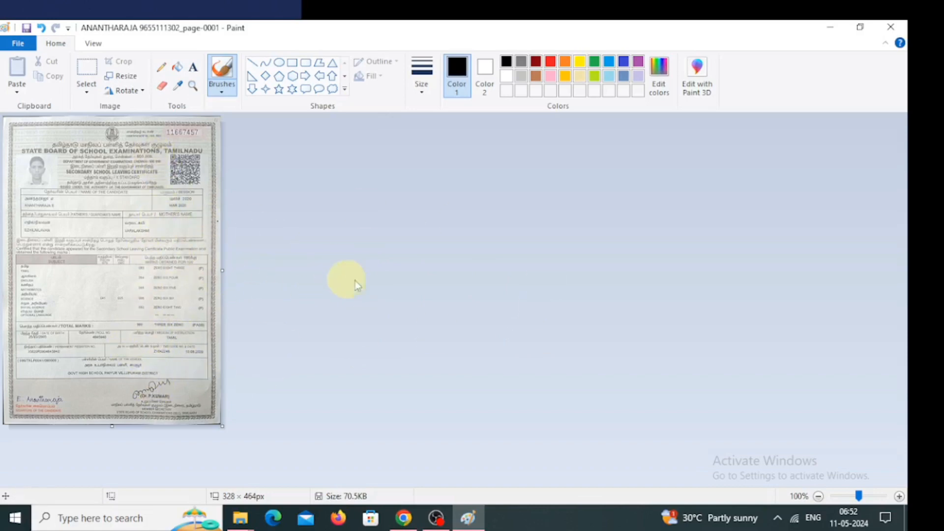
{"action": "left_click", "coordinate": [900, 27]}
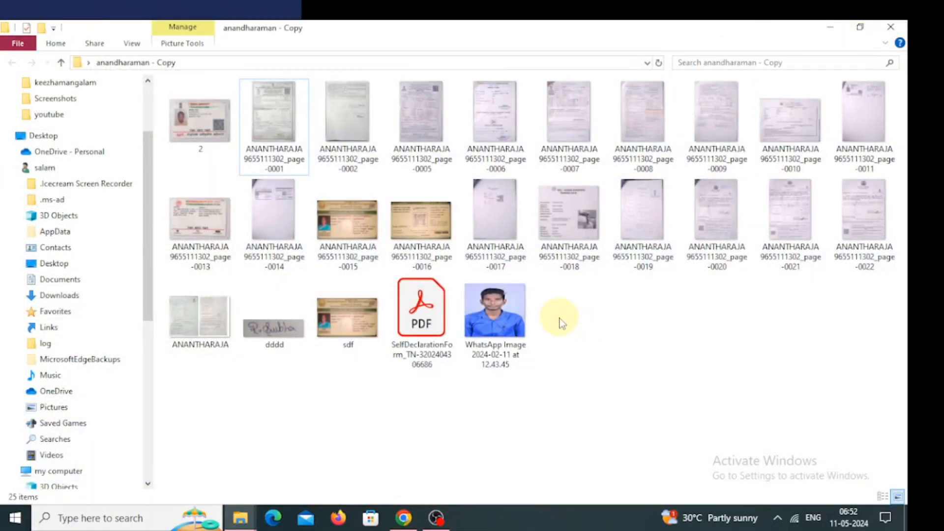
Open the SelfDeclarationForm PDF from the documents folder in Adobe Acrobat and close the All tools pane.
{"action": "left_click", "coordinate": [421, 324]}
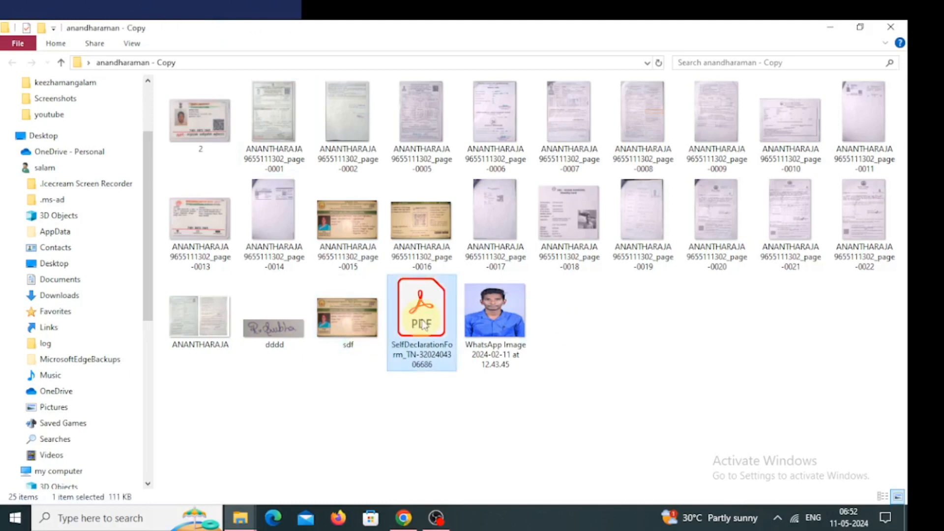
{"action": "right_click", "coordinate": [421, 318]}
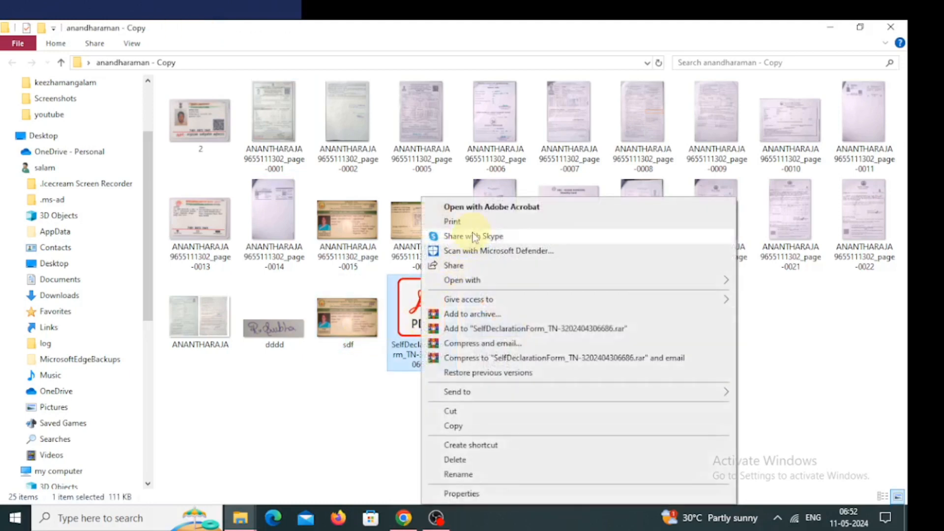
{"action": "left_click", "coordinate": [489, 207]}
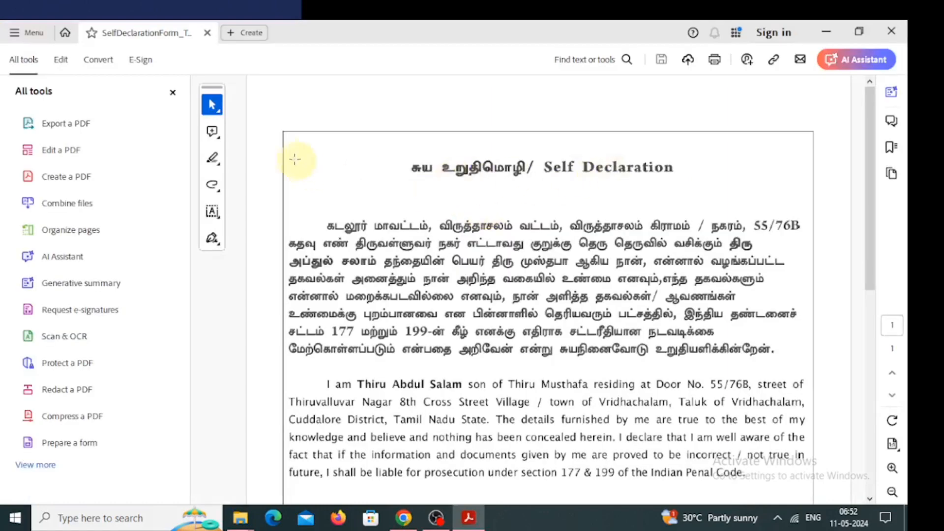
{"action": "left_click", "coordinate": [172, 92]}
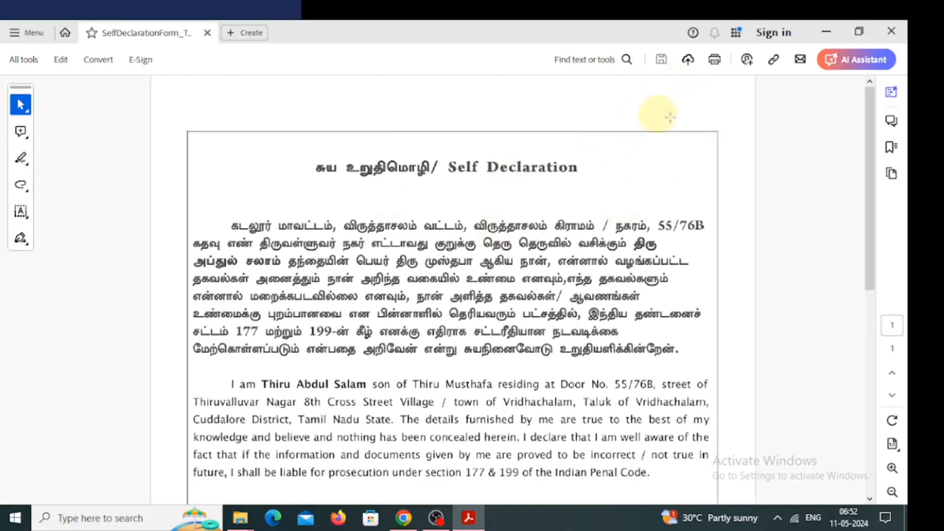
Review the self declaration form down to the applicant's signature line and close Acrobat.
{"action": "scroll", "coordinate": [499, 207], "scroll_direction": "down", "scroll_amount": 1}
{"action": "scroll", "coordinate": [688, 443], "scroll_direction": "down", "scroll_amount": 3}
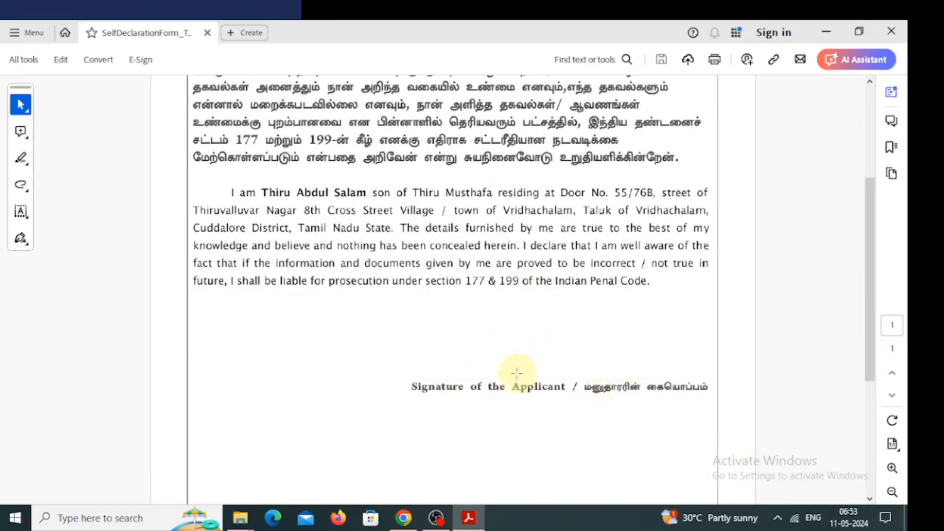
{"action": "scroll", "coordinate": [545, 369], "scroll_direction": "up", "scroll_amount": 2}
{"action": "scroll", "coordinate": [547, 360], "scroll_direction": "up", "scroll_amount": 2}
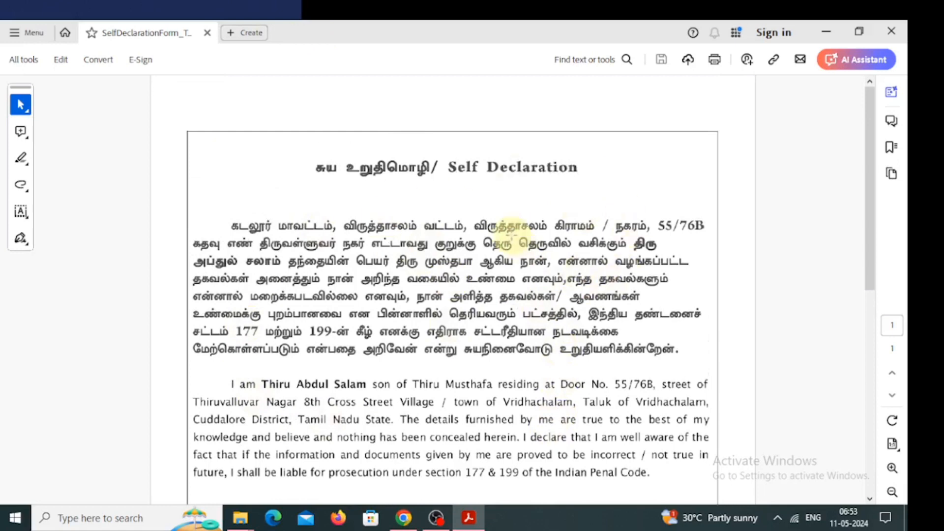
{"action": "key", "text": "alt+F4"}
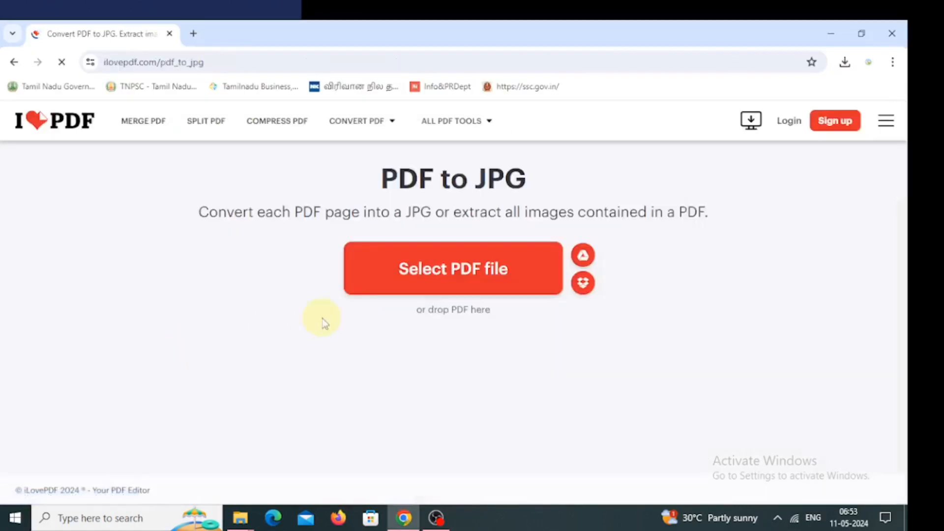
Upload the SelfDeclarationForm PDF to the iLovePDF PDF to JPG converter, convert its page at Normal quality and download the JPG.
{"action": "left_click", "coordinate": [404, 270]}
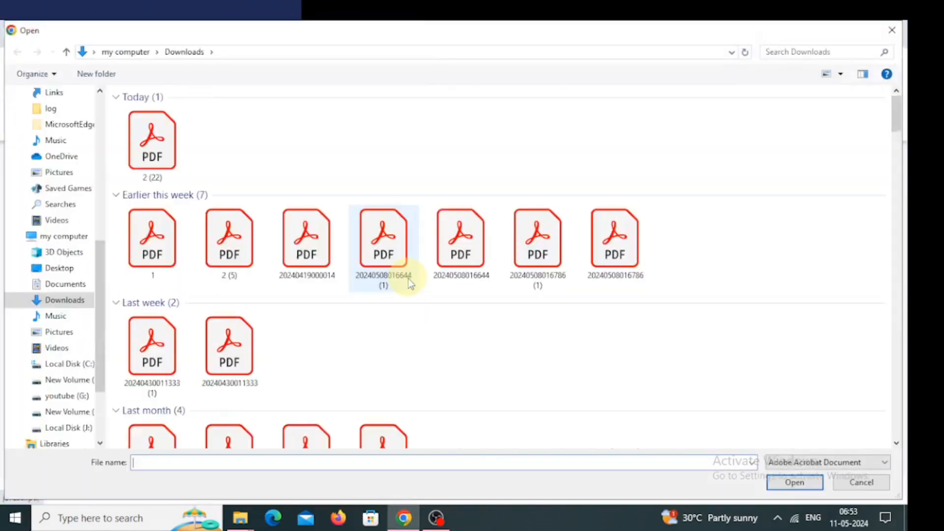
{"action": "double_click", "coordinate": [408, 278]}
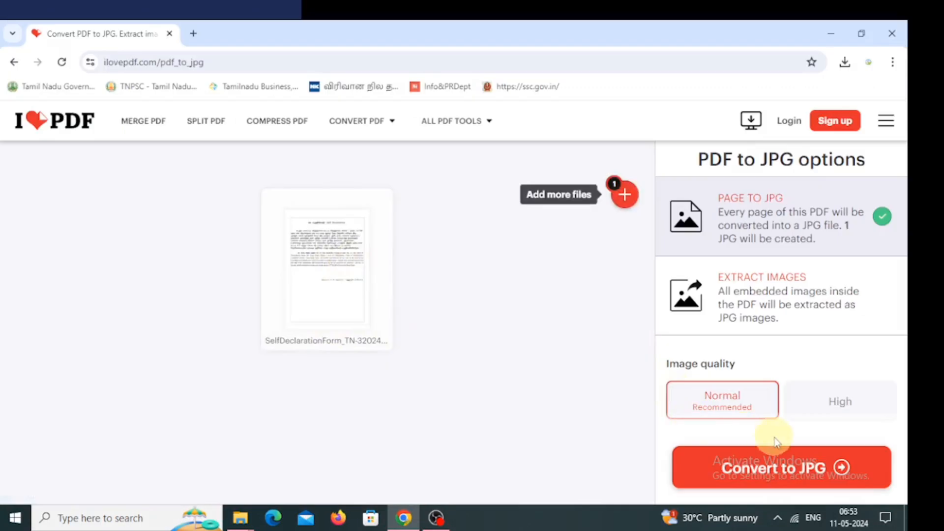
{"action": "left_click", "coordinate": [752, 471]}
{"action": "left_click", "coordinate": [466, 238]}
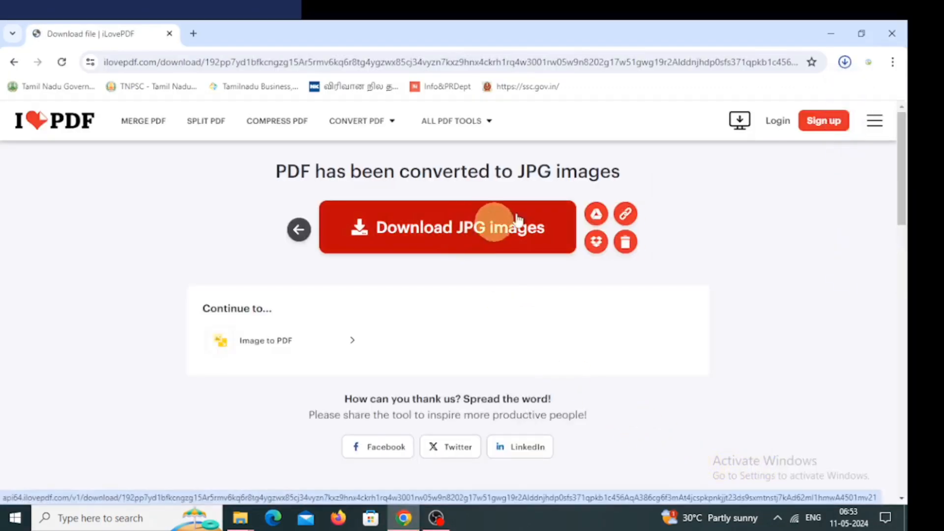
Show the downloaded SelfDeclarationForm page image in its folder and open it for editing in Paint.
{"action": "left_click", "coordinate": [809, 96]}
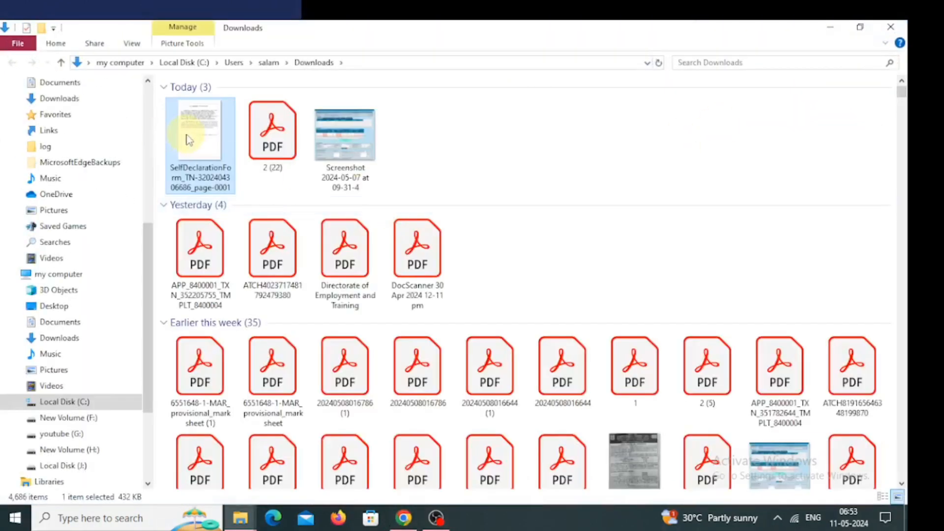
{"action": "right_click", "coordinate": [190, 138]}
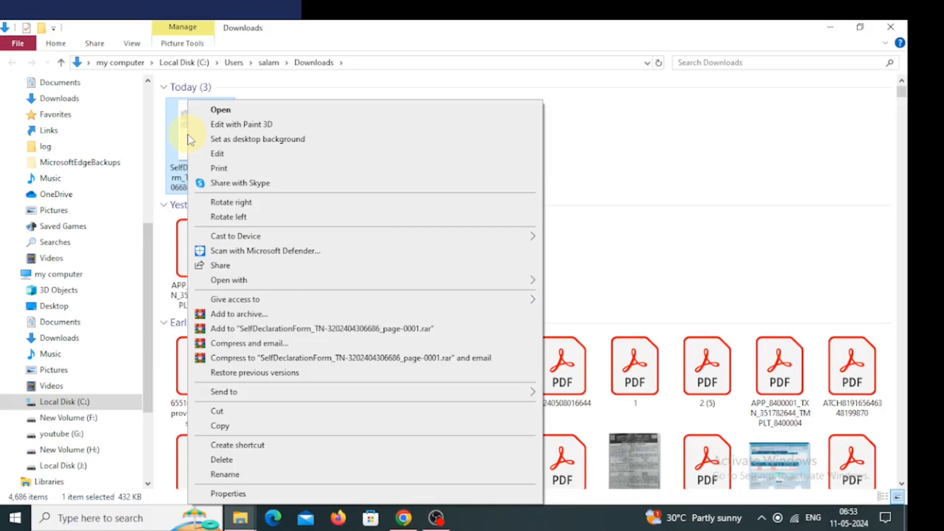
{"action": "left_click", "coordinate": [231, 156]}
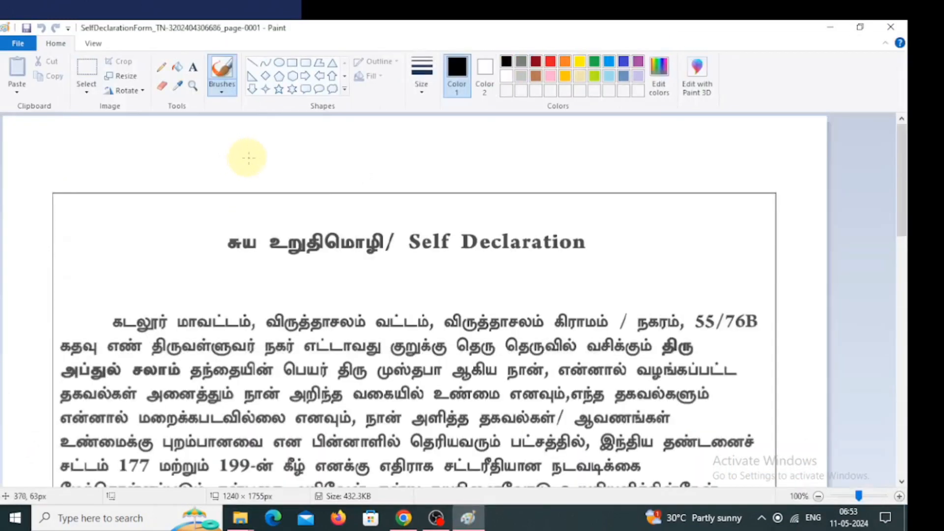
Paste the applicant's photo from its image file and place it in the form's upper-right corner beside the Self Declaration heading.
{"action": "left_click", "coordinate": [18, 91]}
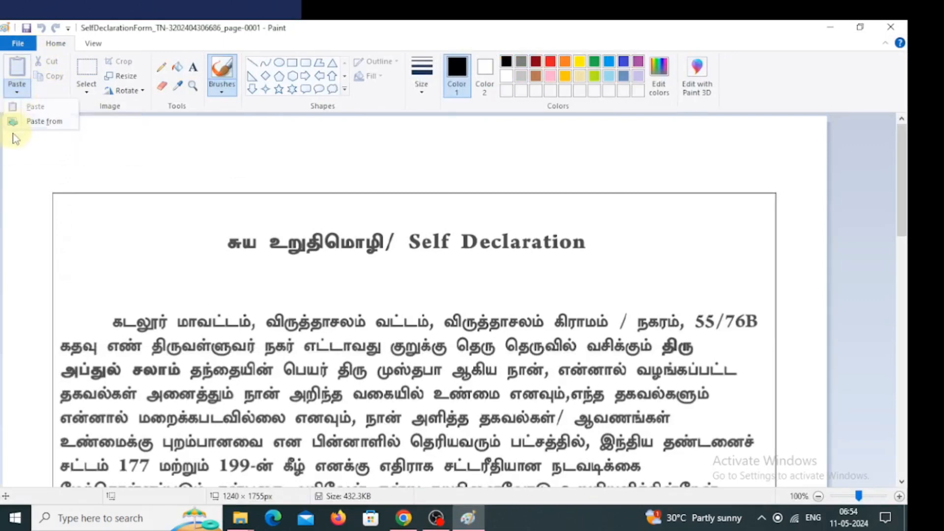
{"action": "left_click", "coordinate": [47, 124]}
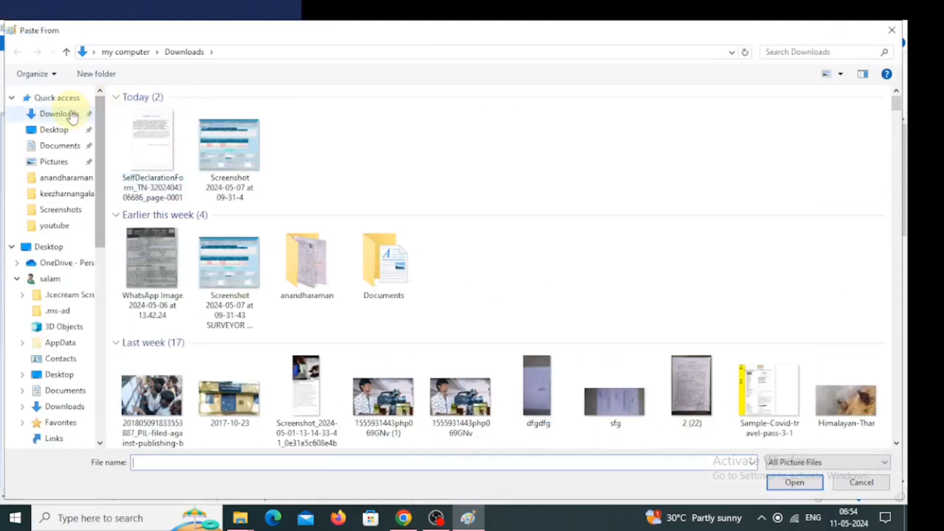
{"action": "left_click", "coordinate": [72, 116]}
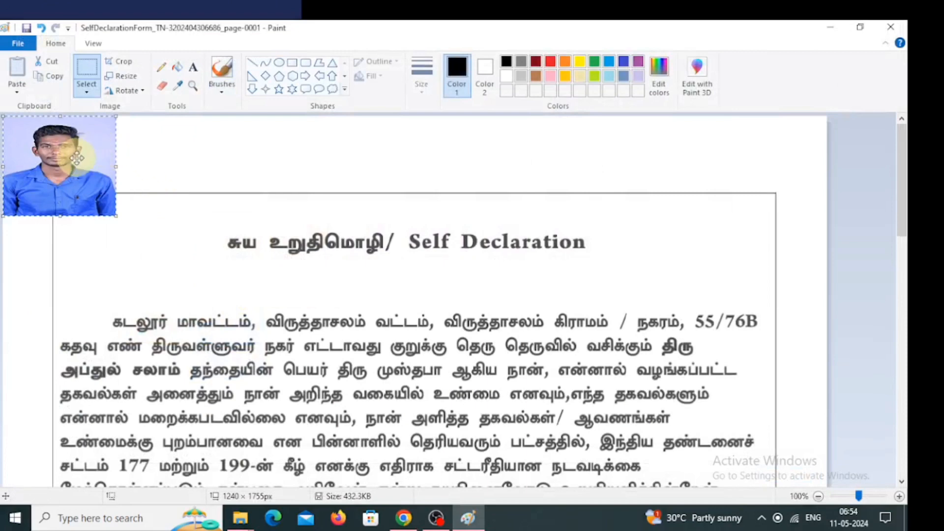
{"action": "left_click_drag", "start_coordinate": [76, 158], "coordinate": [716, 244]}
Paste the signature image dddd from file and place it just above the Signature of the Applicant line.
{"action": "scroll", "coordinate": [285, 323], "scroll_direction": "down", "scroll_amount": 4}
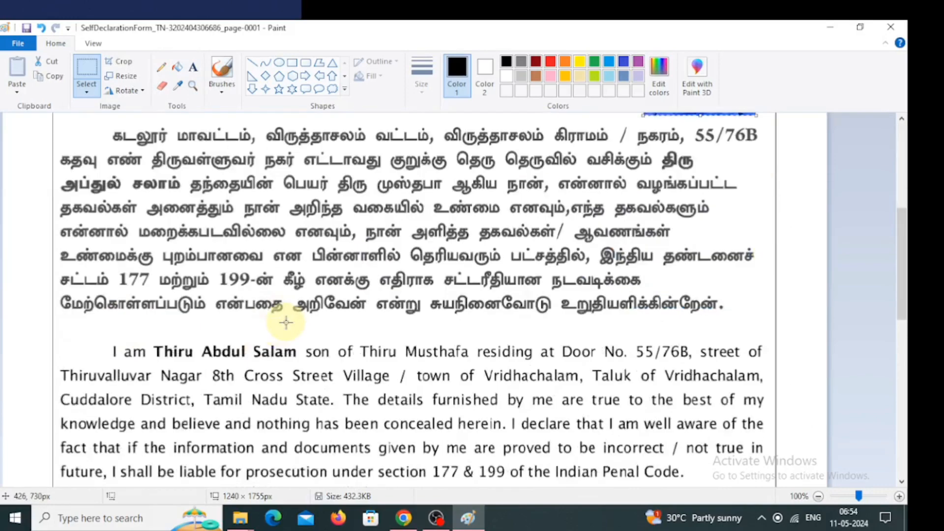
{"action": "scroll", "coordinate": [278, 315], "scroll_direction": "down", "scroll_amount": 6}
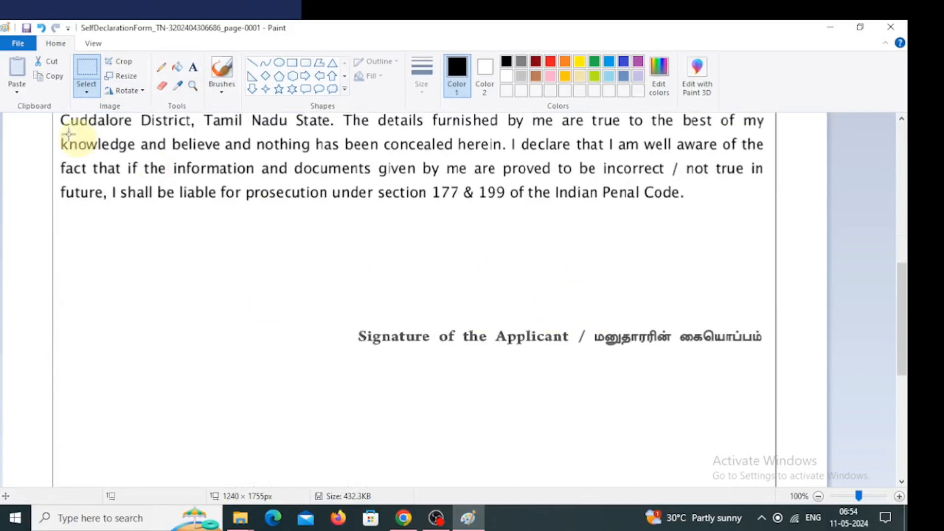
{"action": "left_click", "coordinate": [17, 91]}
{"action": "left_click", "coordinate": [34, 122]}
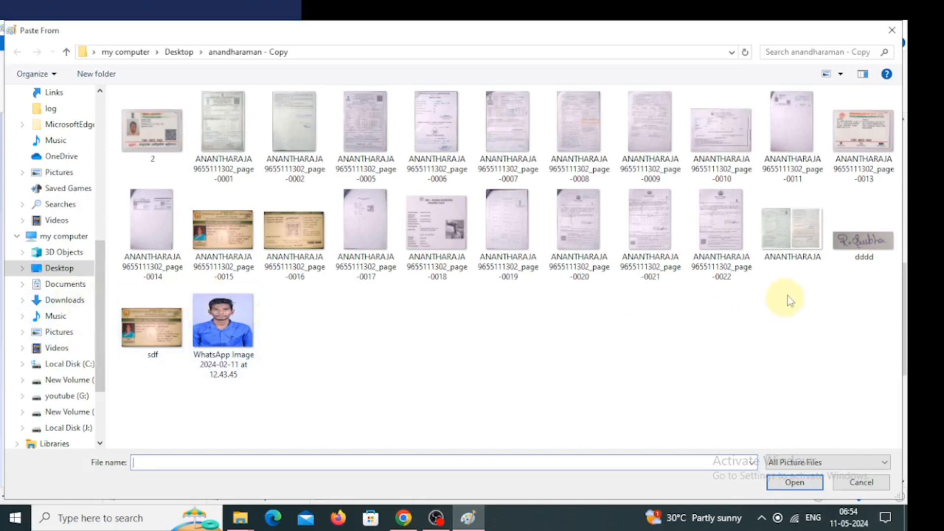
{"action": "double_click", "coordinate": [864, 241]}
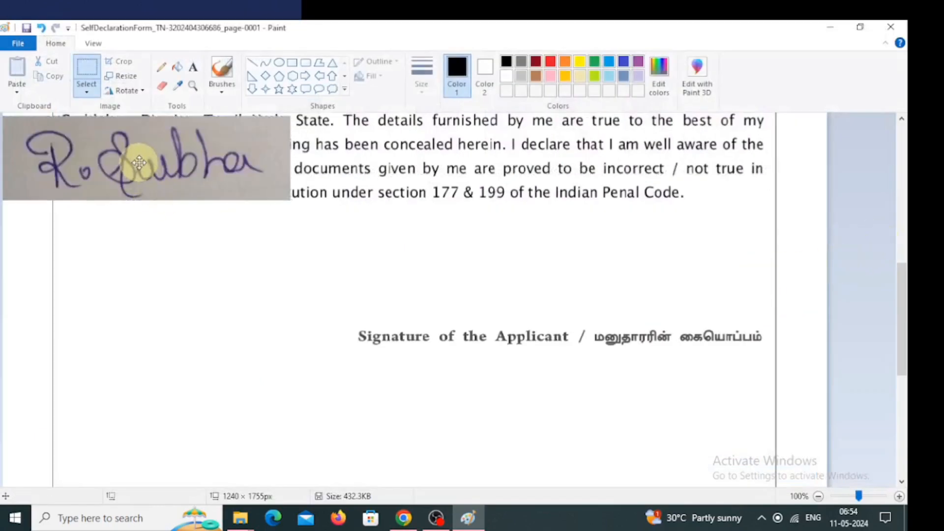
{"action": "mouse_move", "coordinate": [139, 163]}
{"action": "left_mouse_down"}
{"action": "mouse_move", "coordinate": [556, 257]}
{"action": "mouse_move", "coordinate": [550, 270]}
{"action": "left_mouse_up"}
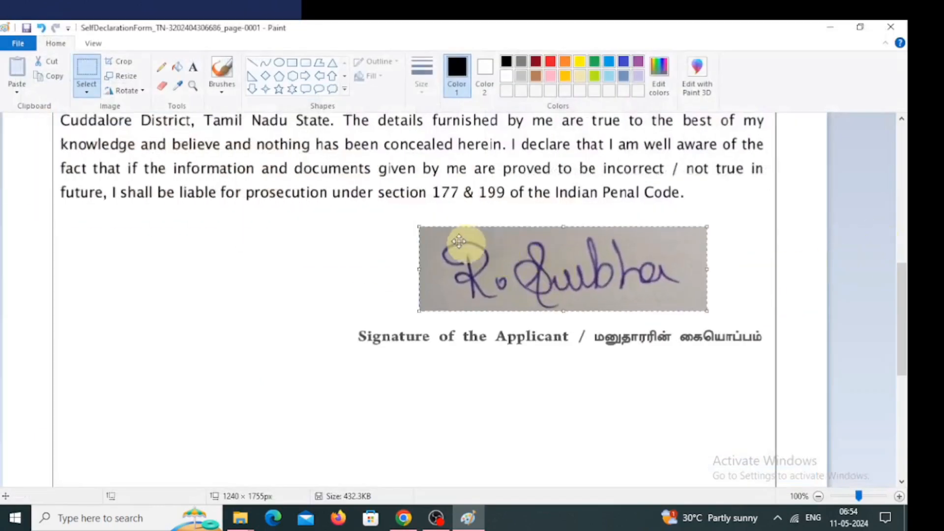
{"action": "mouse_move", "coordinate": [435, 234]}
{"action": "left_mouse_down"}
{"action": "mouse_move", "coordinate": [482, 251]}
{"action": "mouse_move", "coordinate": [465, 238]}
{"action": "left_mouse_up"}
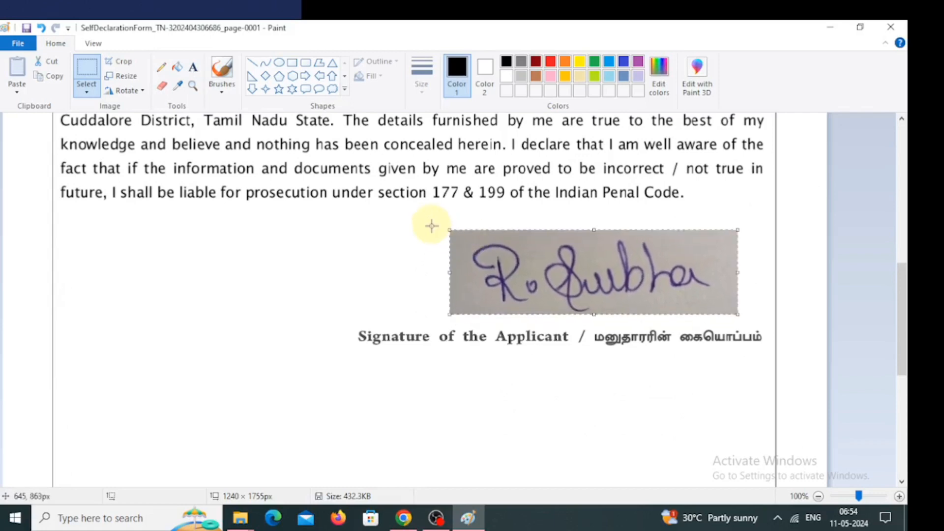
{"action": "left_click", "coordinate": [432, 226]}
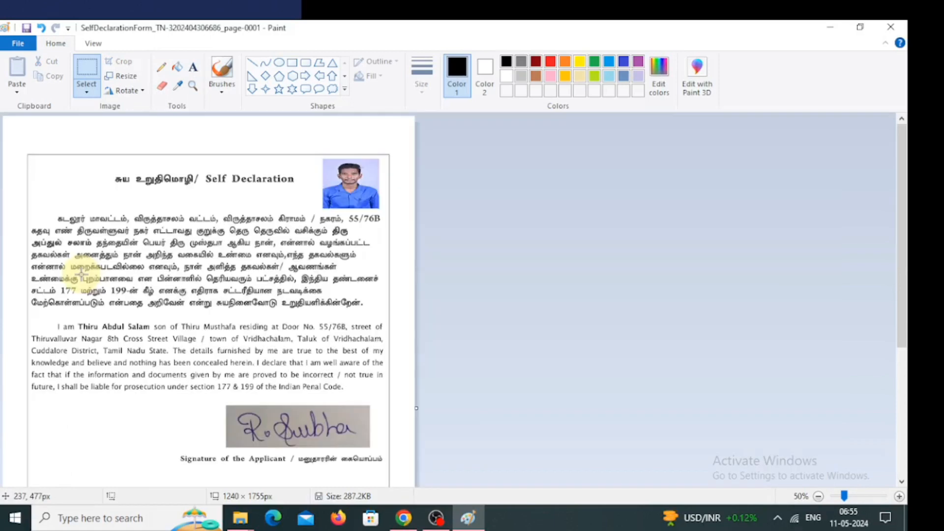